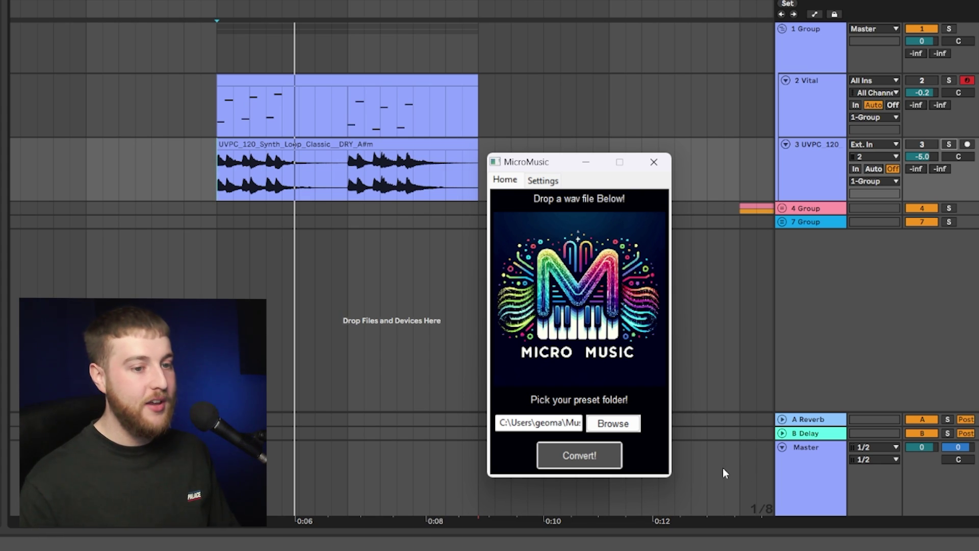
Solo the UVPC_120 audio track to listen to the original synth loop, and then unsolo it and stop playback
left_click(314, 153)
left_click(946, 145)
key("space")
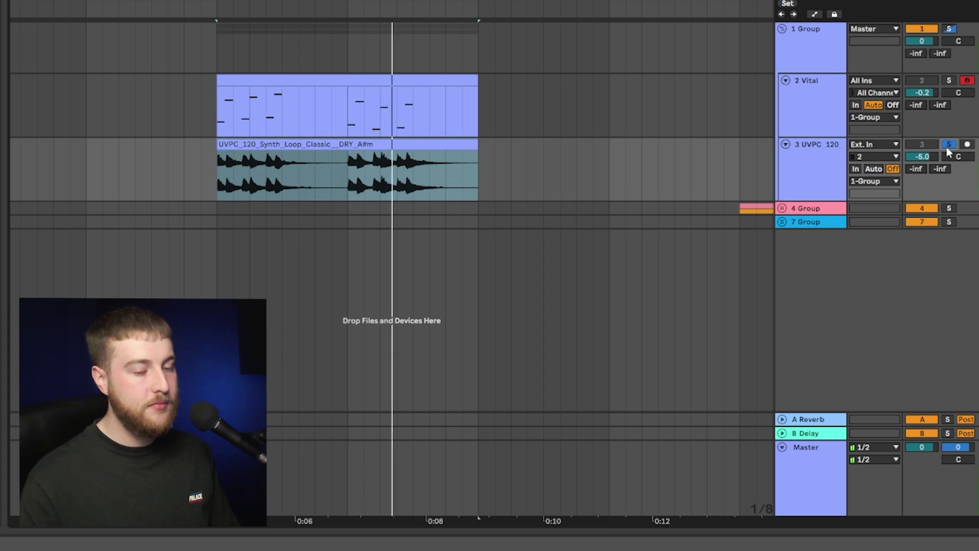
left_click(947, 145)
key("space")
Switch to MicroMusic, load the UVPC_120_Synth_Loop_Classic__DRY_A#m clip and convert it with 10 preset choices
key("alt+Tab")
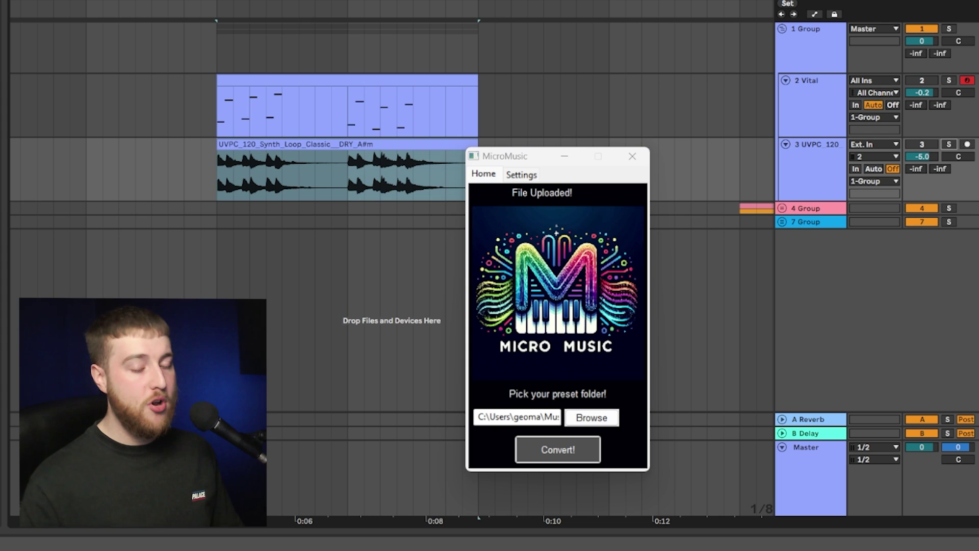
left_click_drag(332, 173, 539, 301)
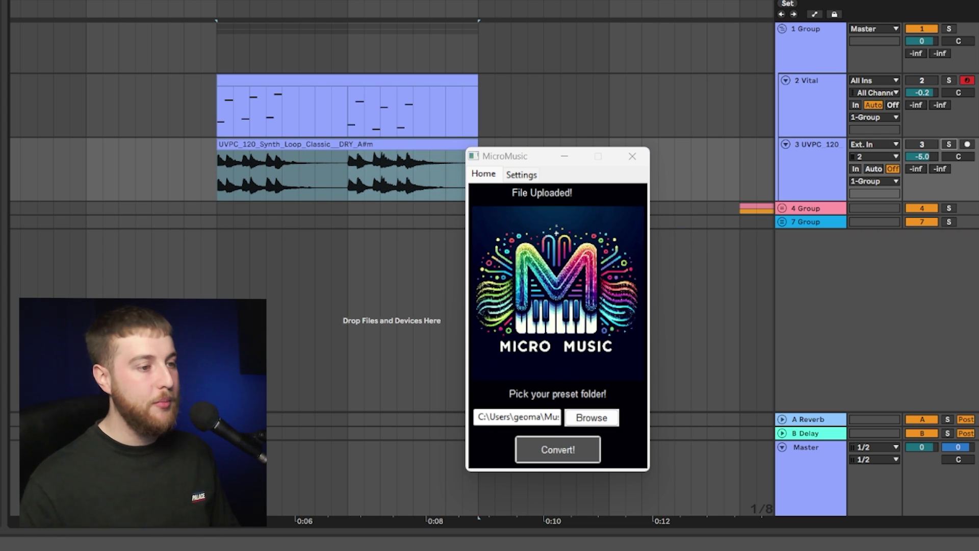
left_click(519, 179)
left_click(509, 221)
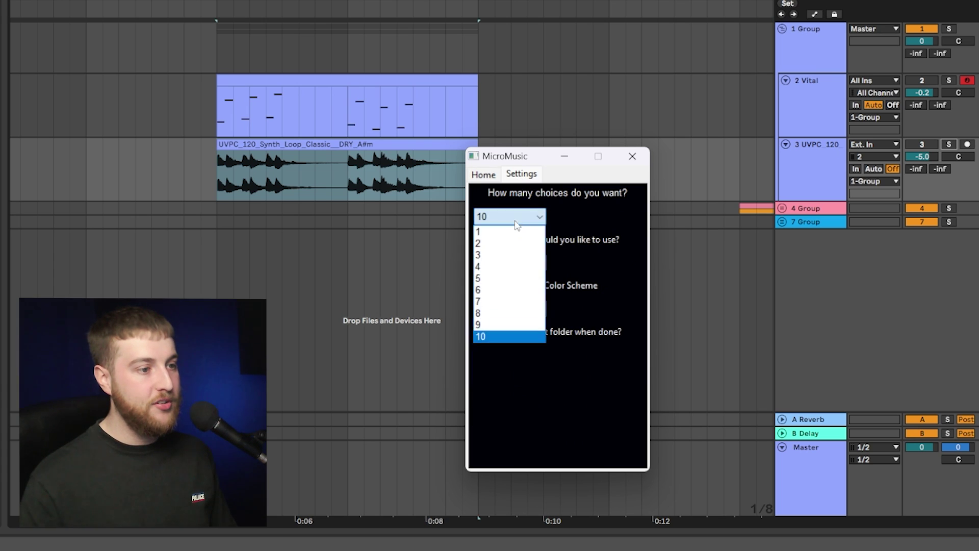
left_click(509, 336)
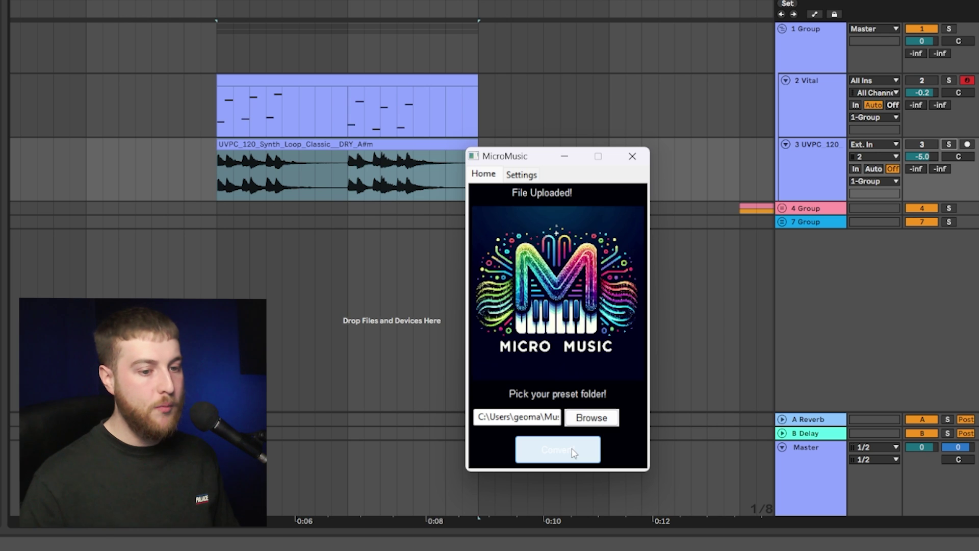
left_click(573, 452)
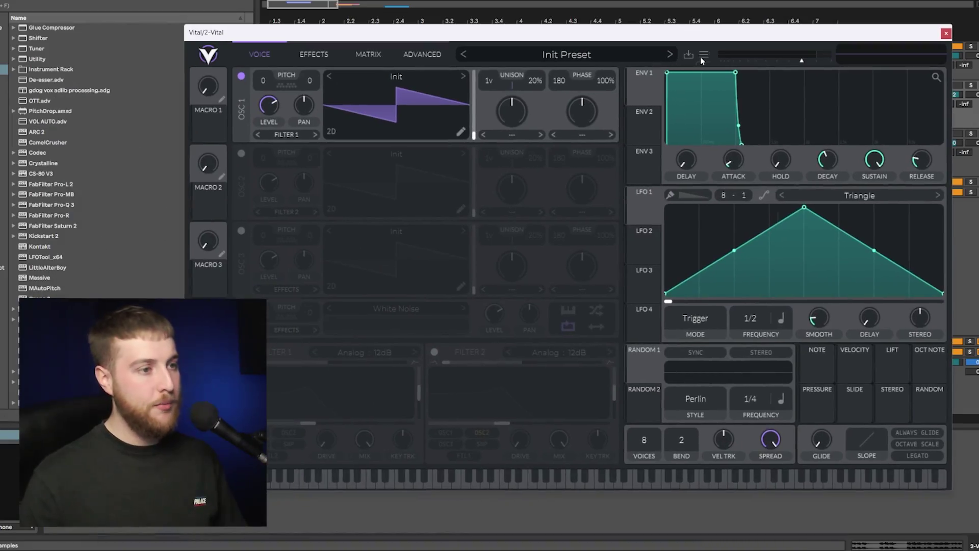
In Vital, open the external preset UVPC_120_Synth_Loop_Classic__DRY_A#m_0.vital from the MicroMusic Vital Presets folder
left_click(703, 55)
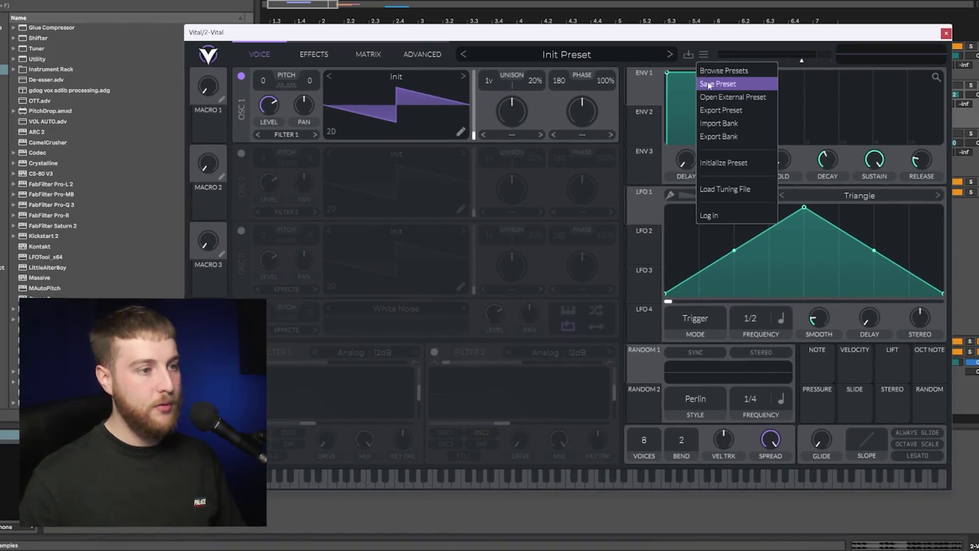
left_click(749, 97)
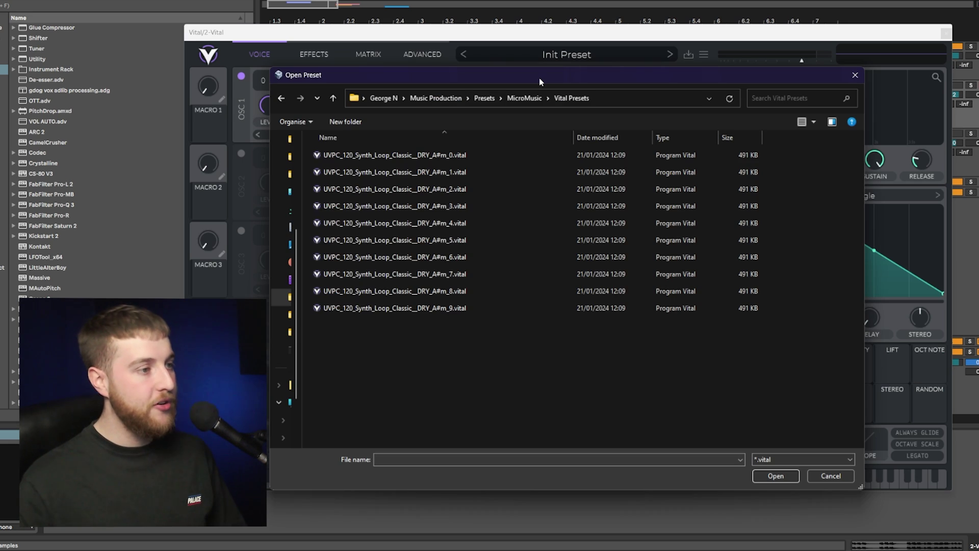
left_click_drag(540, 77, 560, 75)
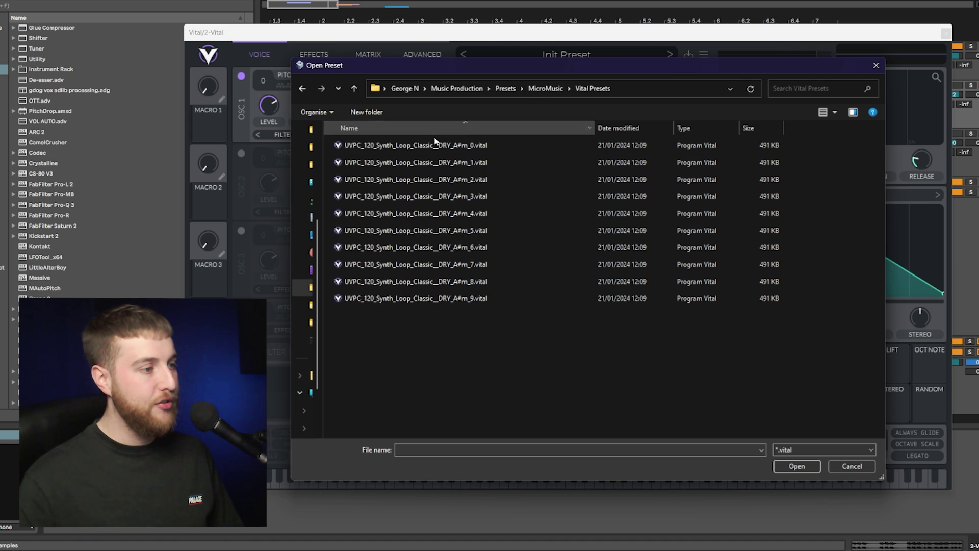
double_click(506, 147)
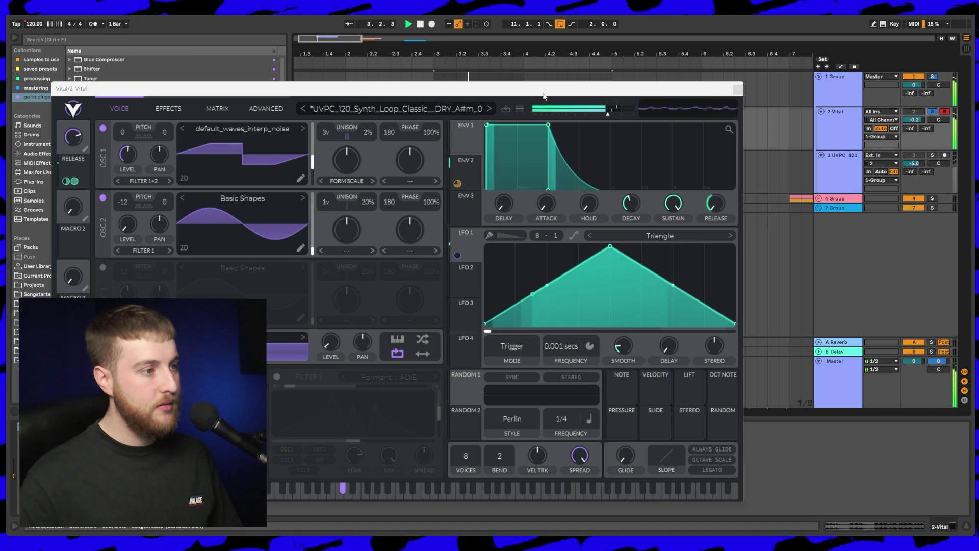
Compare the loaded Vital preset with the original UVPC_120 loop by soloing each track in turn during playback
left_click_drag(557, 94, 631, 82)
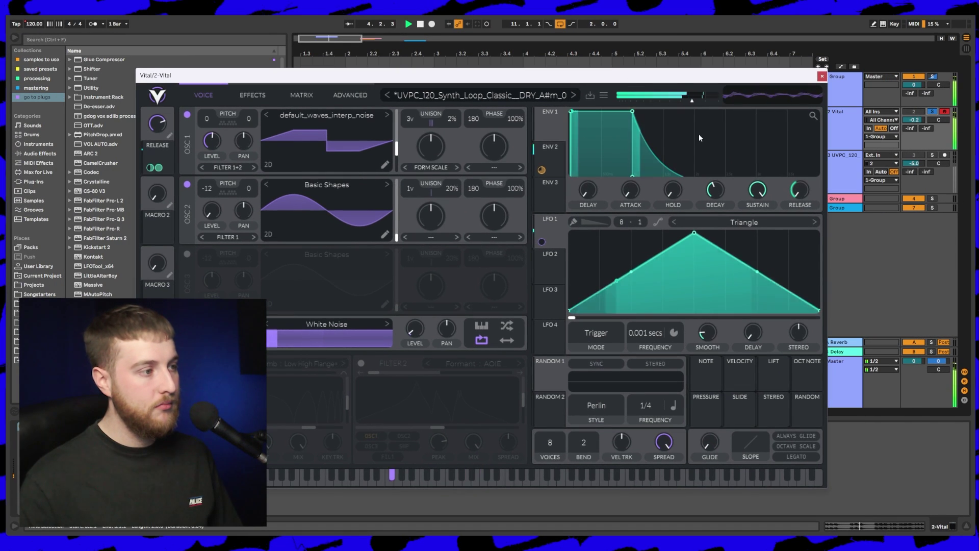
left_click(933, 155)
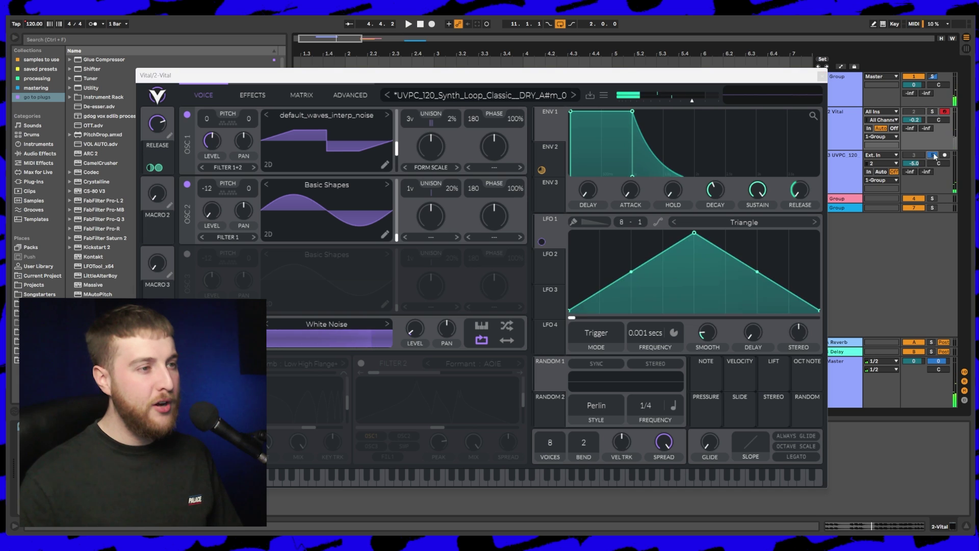
key("space")
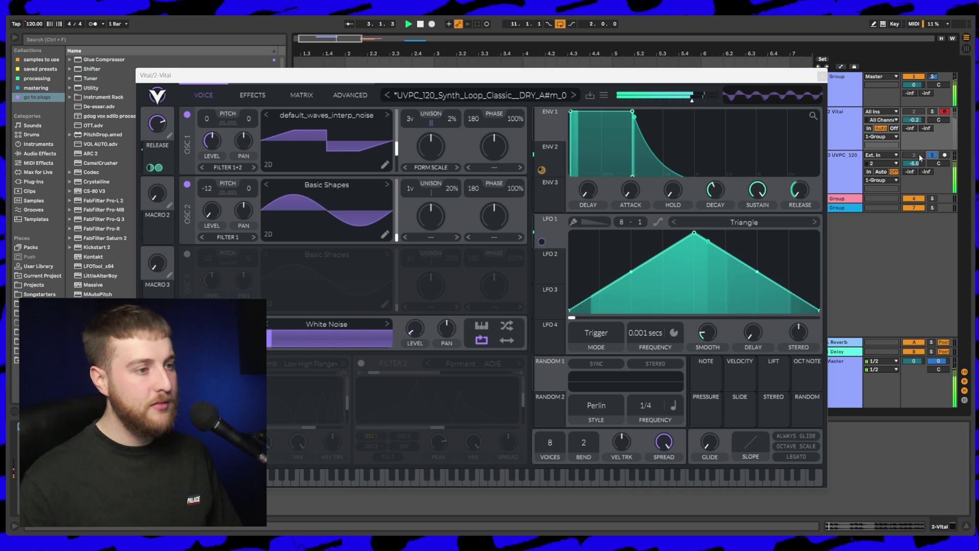
left_click(933, 112)
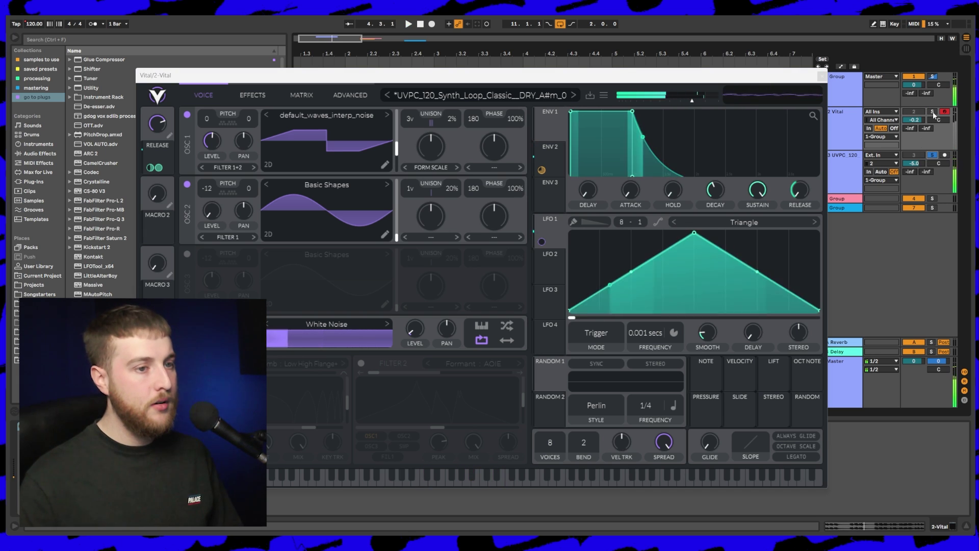
left_click(933, 112)
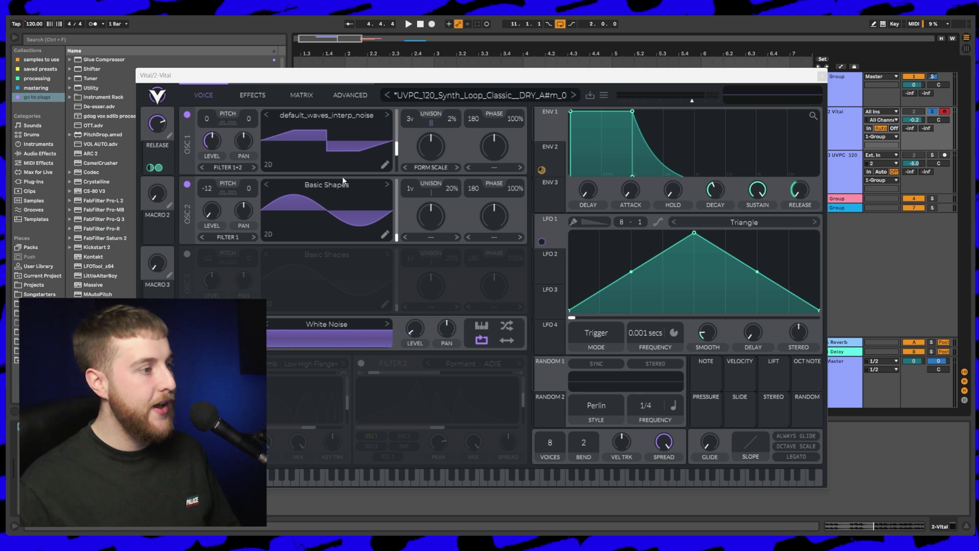
Step through the converted presets during playback and load UVPC_120_Synth_Loop_Classic__DRY_A#m_4
left_click(573, 96)
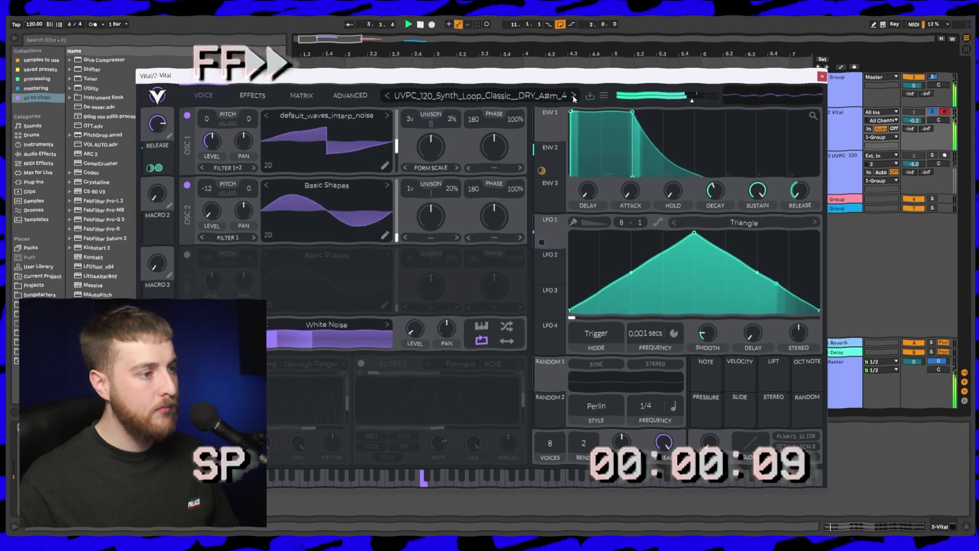
left_click(387, 95)
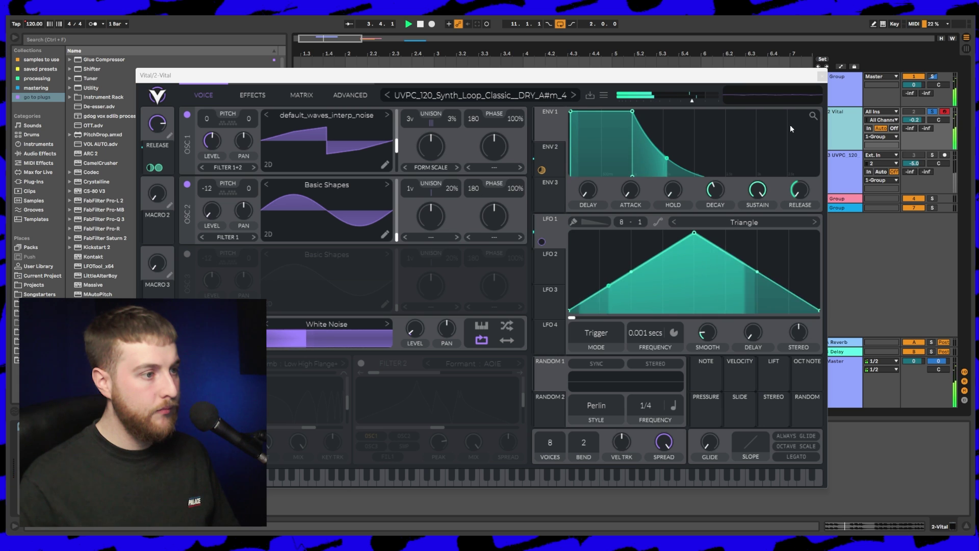
left_click_drag(668, 81, 609, 72)
Examine the preset's envelope 2 and its whole effects chain, from filter and chorus to compressor and reverb
left_click(501, 154)
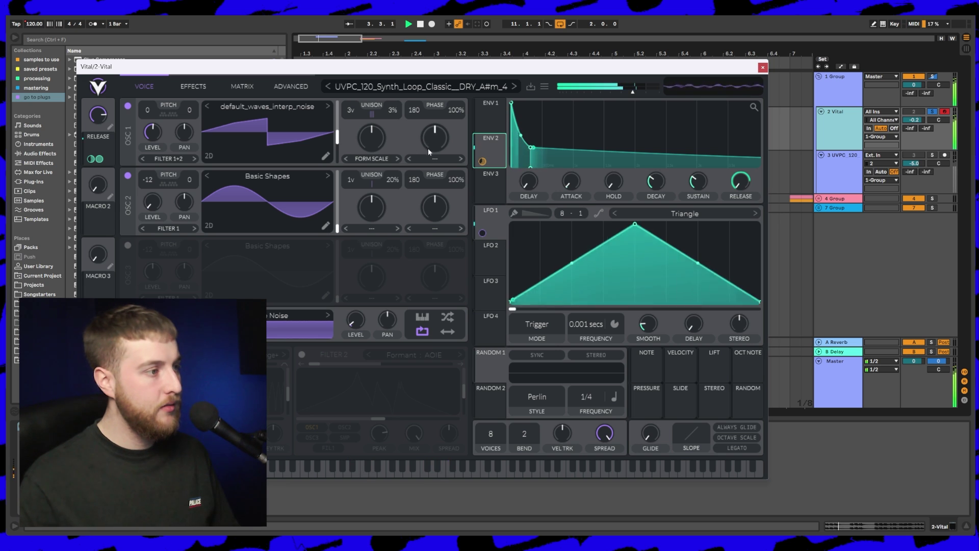
left_click(220, 85)
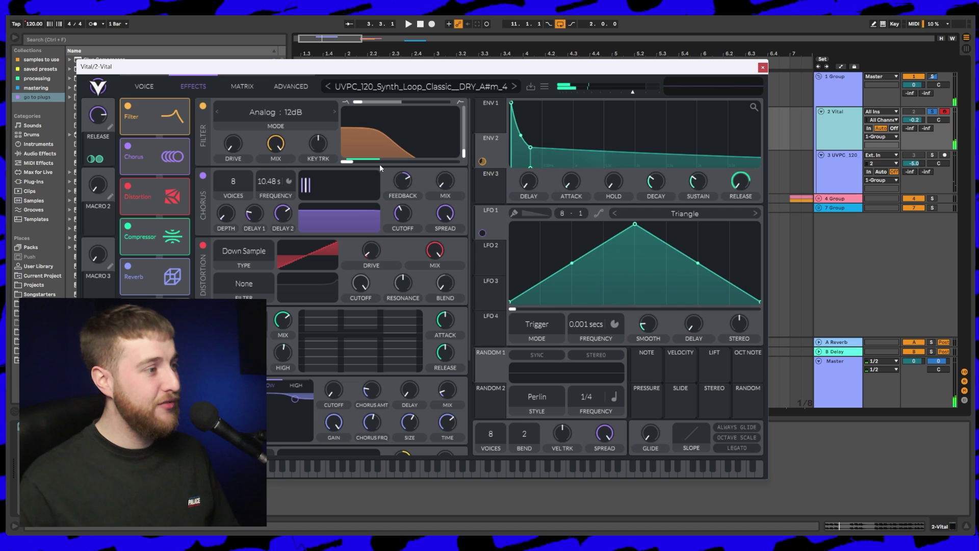
scroll(347, 282, "down", 1)
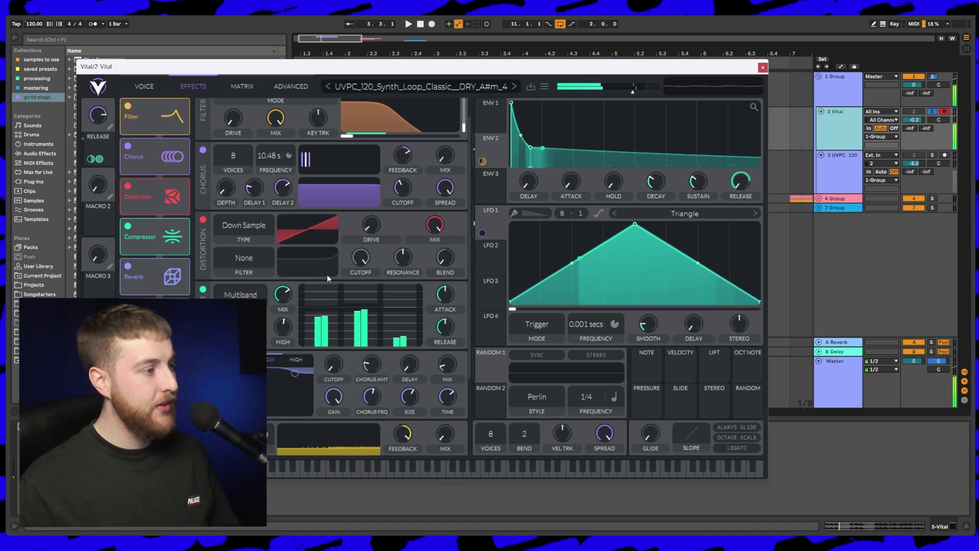
scroll(345, 250, "down", 4)
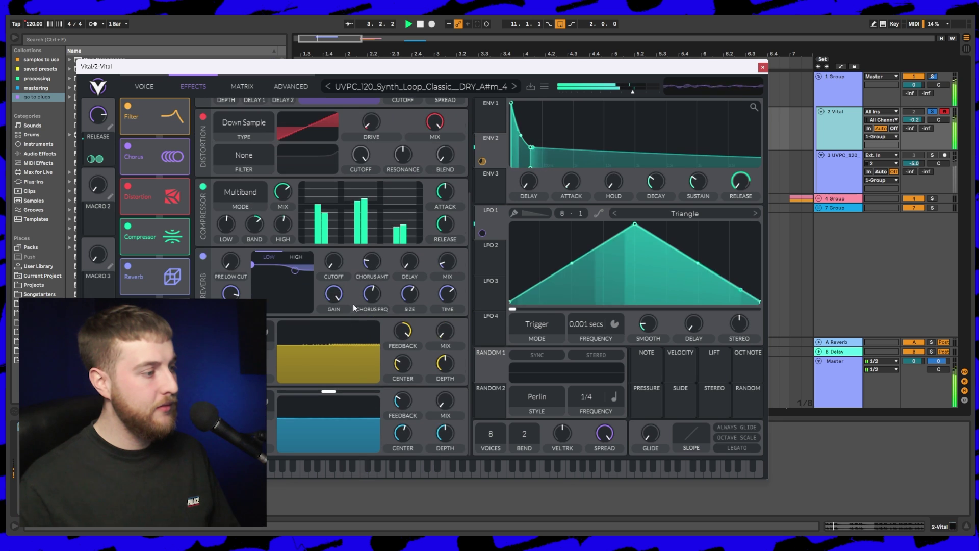
scroll(360, 300, "up", 5)
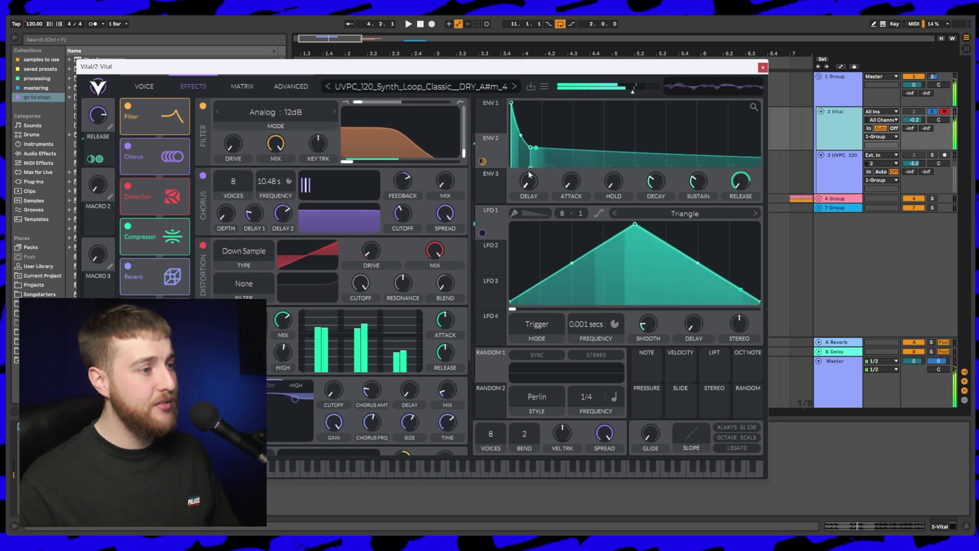
Reshape envelope 2 against the playing loop with a lower sustain, a short attack and a shorter decay
left_click_drag(531, 148, 531, 152)
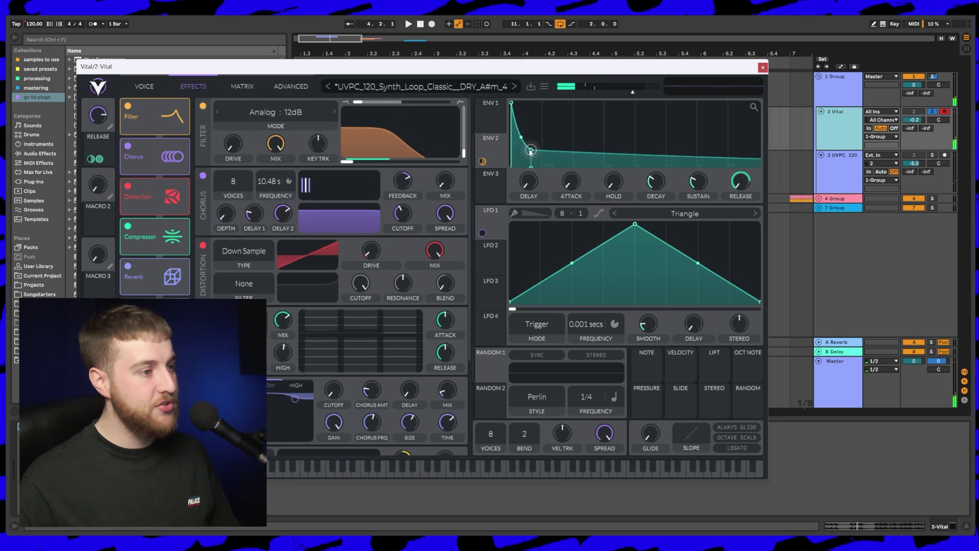
key("space")
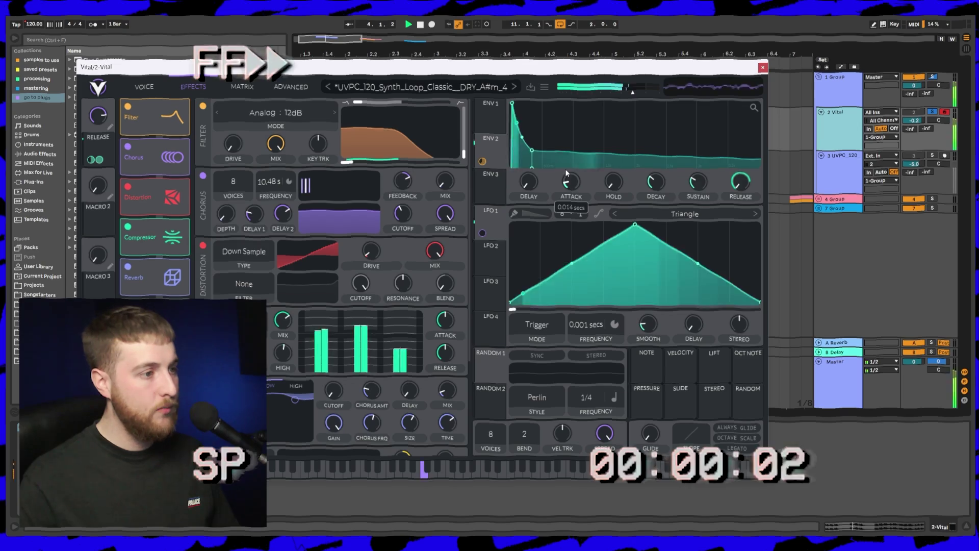
left_click_drag(655, 193, 652, 184)
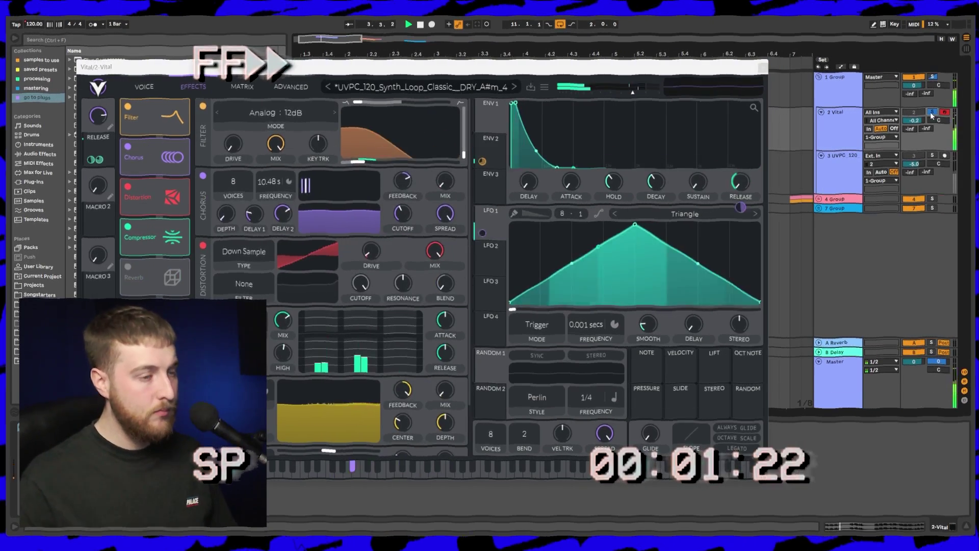
Switch the reverb effect back on and check the shapes of envelope 2 and envelope 1
left_click(127, 267)
scroll(332, 306, "down", 5)
left_click(490, 148)
key("space")
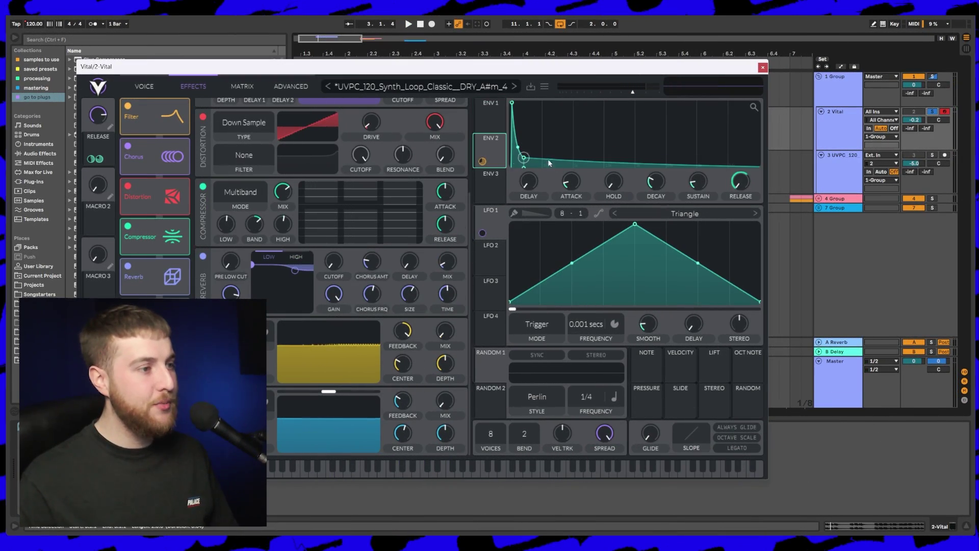
left_click(494, 126)
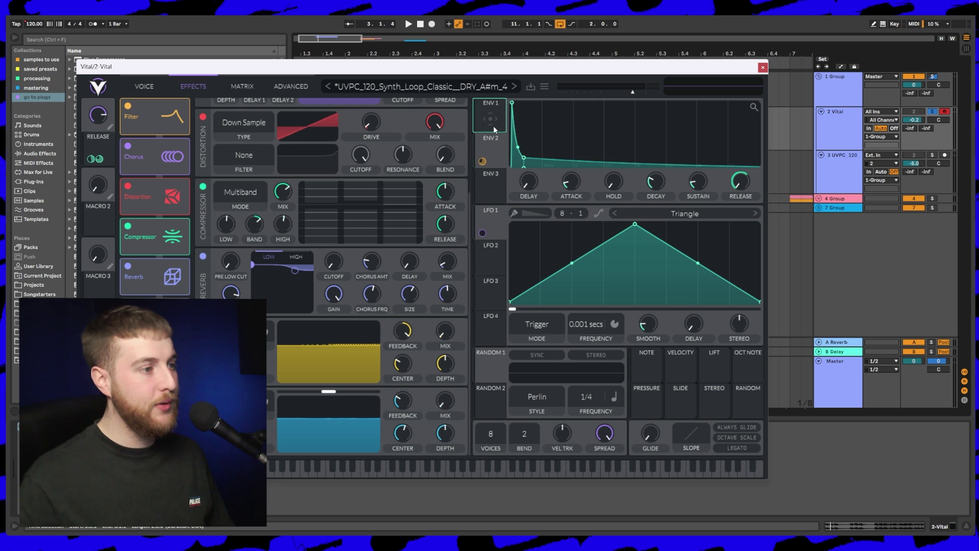
left_click(847, 133)
key("space")
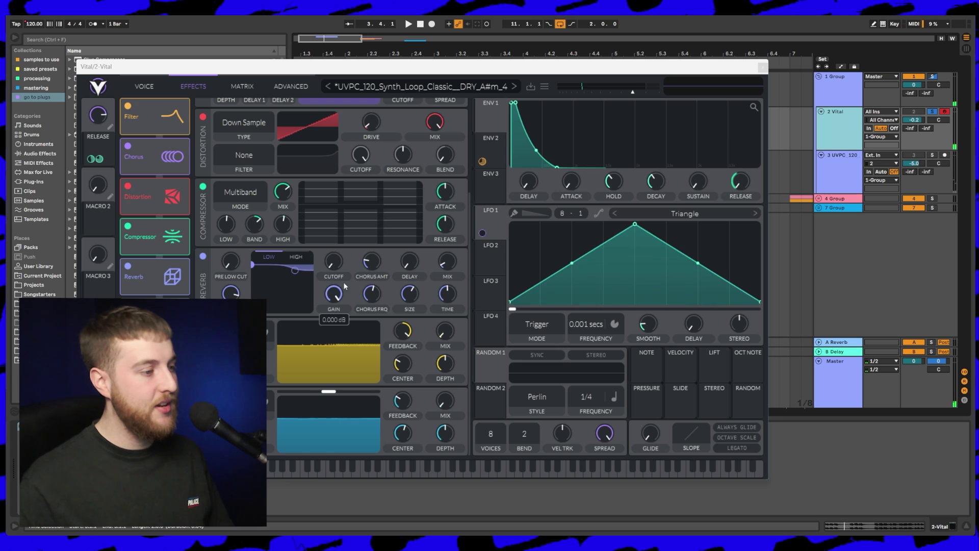
left_click(155, 279)
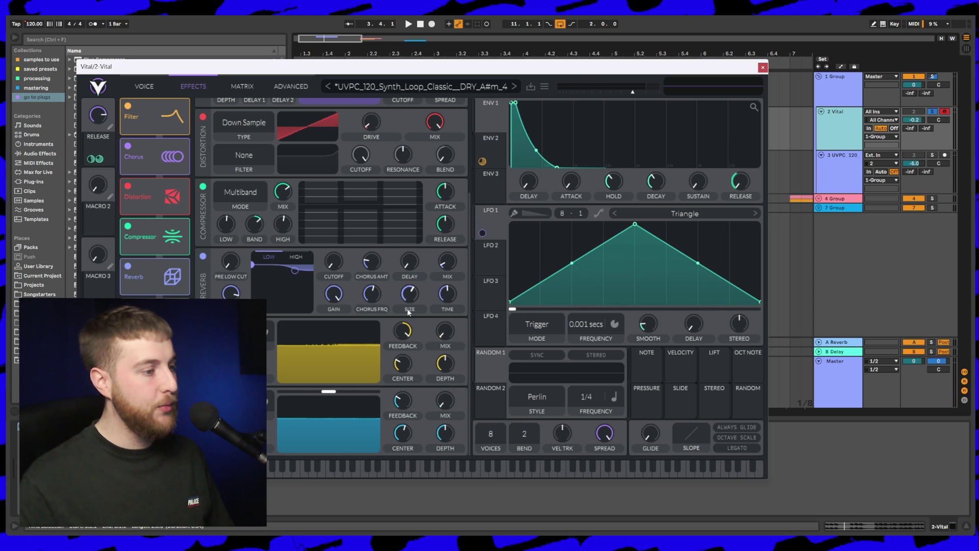
Hide the Vital window and add a Delay and an EQ Eight with a high-shelf boost to the Vital track
key("ctrl+alt+p")
left_click(48, 153)
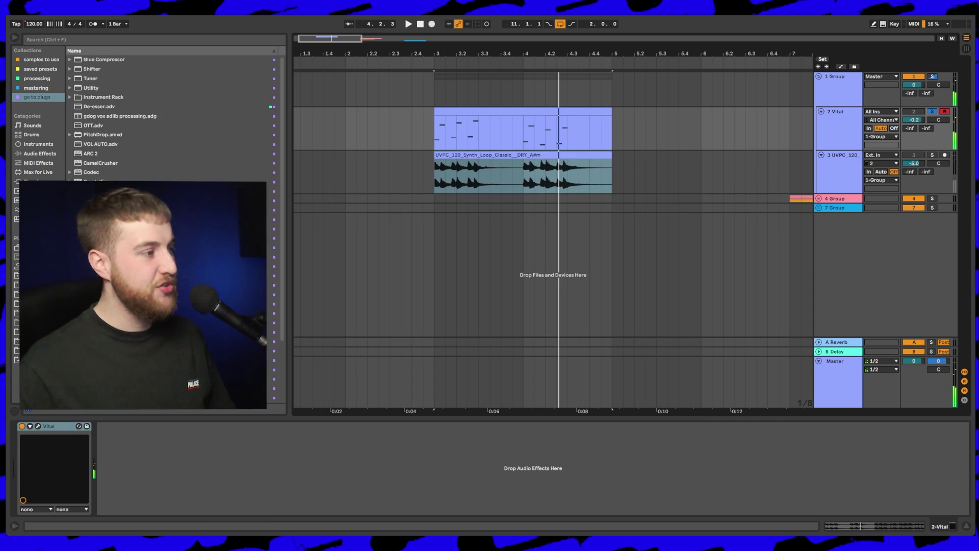
double_click(92, 162)
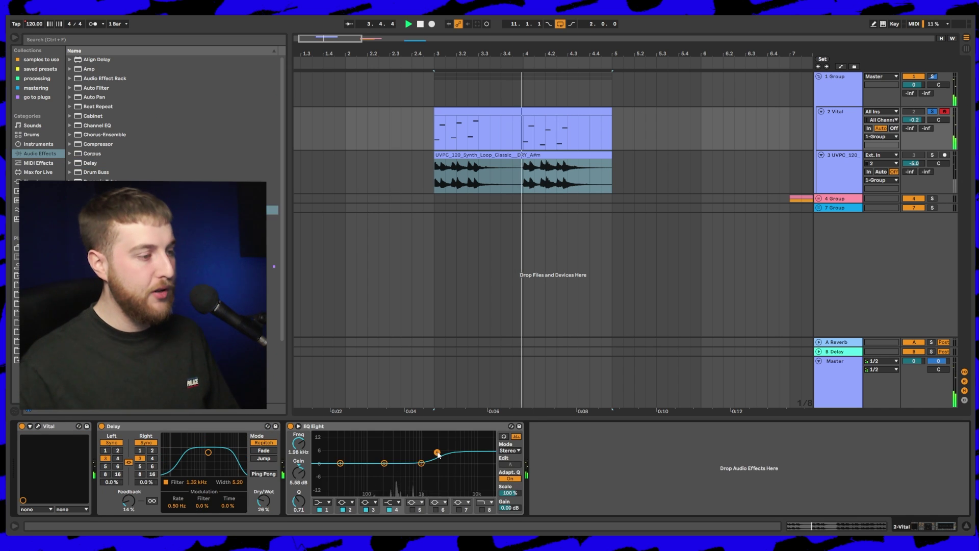
Play the loop and compare the original UVPC_120 audio with the processed Vital track using solo
key("space")
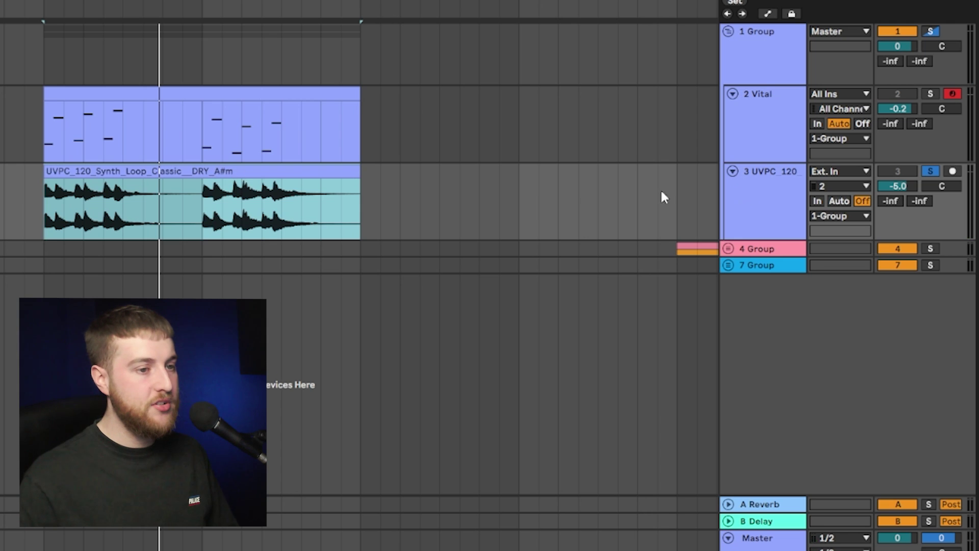
key("space")
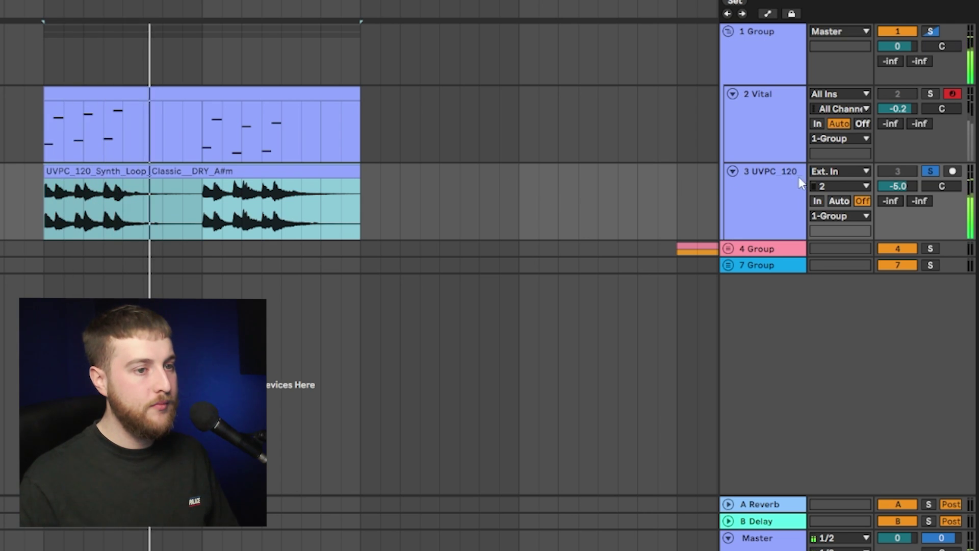
left_click(931, 94)
Review the finished Vital preset's oscillators and its effects chain
left_click(146, 92)
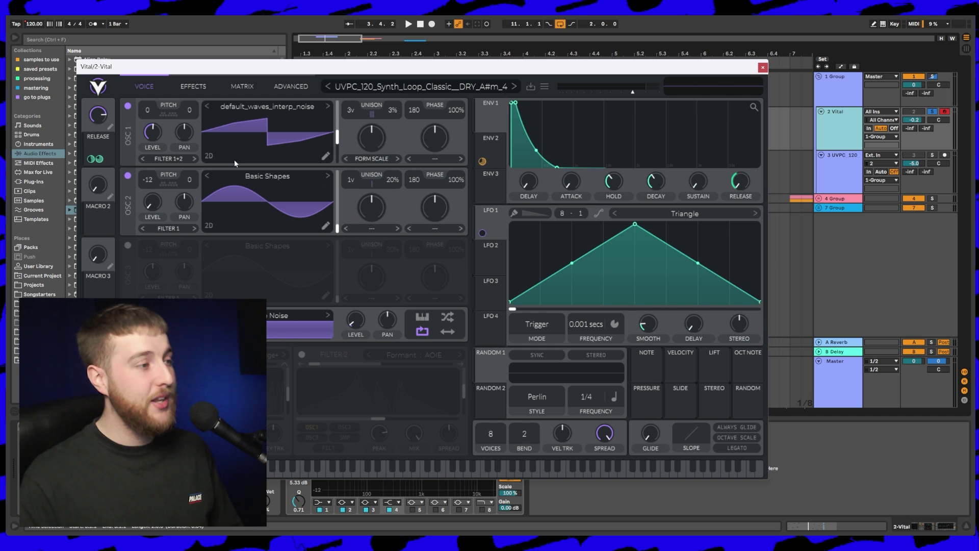
left_click(193, 86)
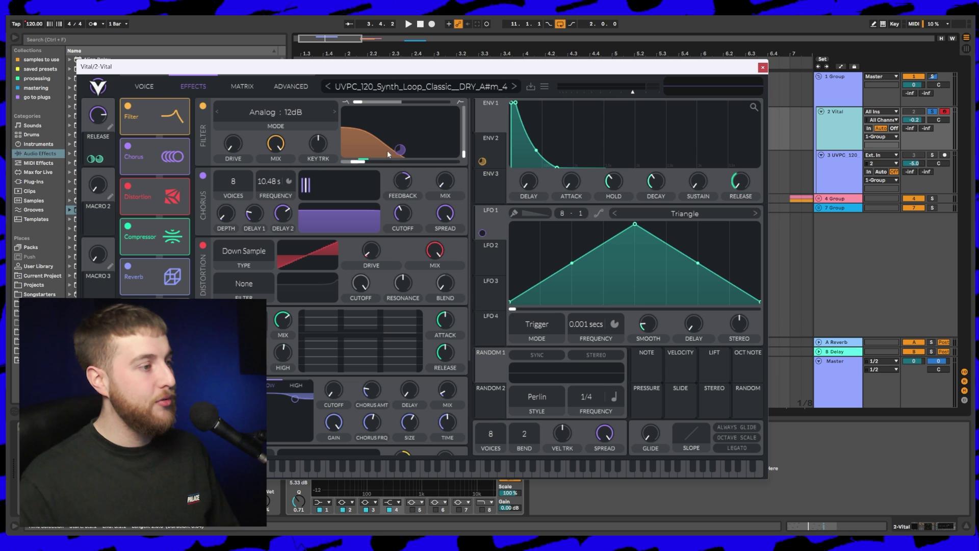
Check envelope 2 and envelope 1 of the finished Vital preset
left_click(495, 162)
left_click(494, 124)
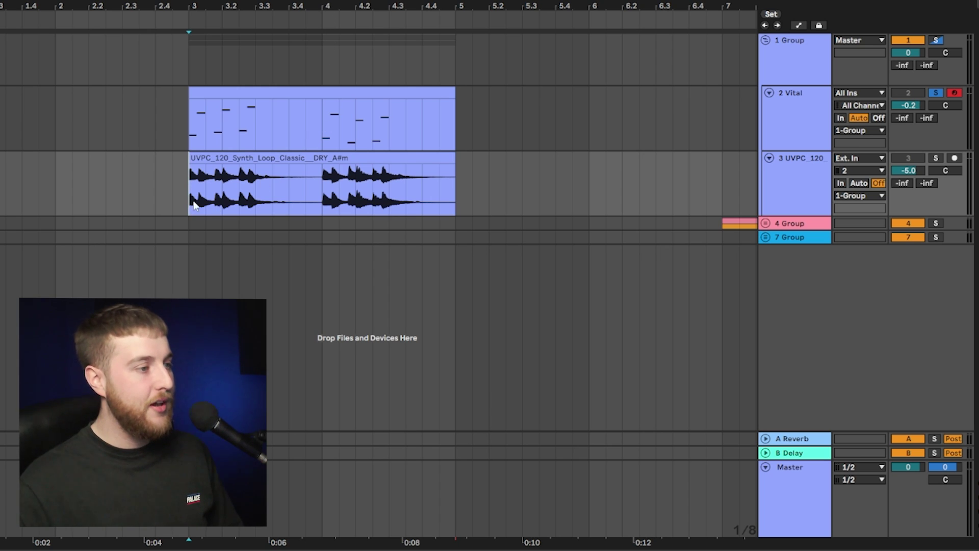
Inspect the first note in the UVPC_120 audio clip up close and select the whole clip again
left_click_drag(189, 201, 392, 199)
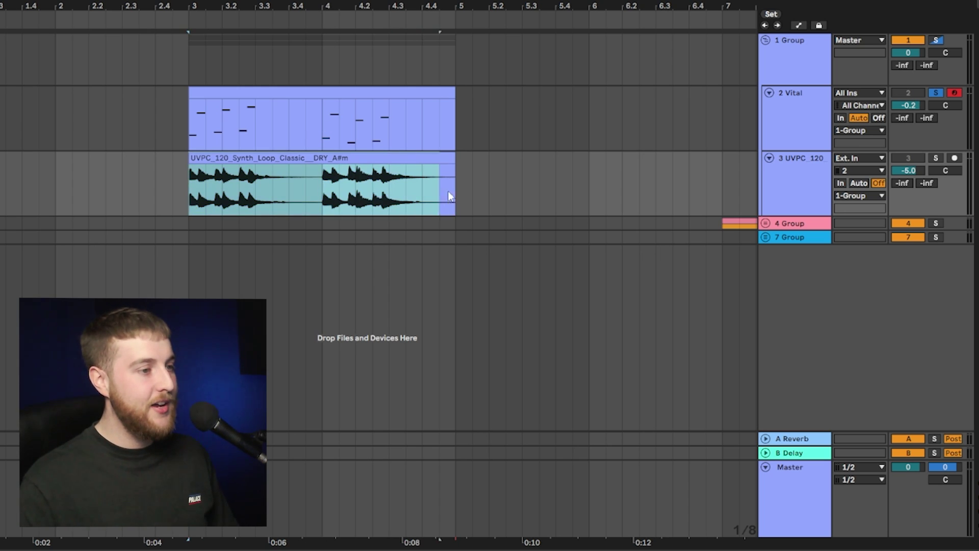
left_click_drag(454, 195, 217, 199)
scroll(190, 195, "up", 5)
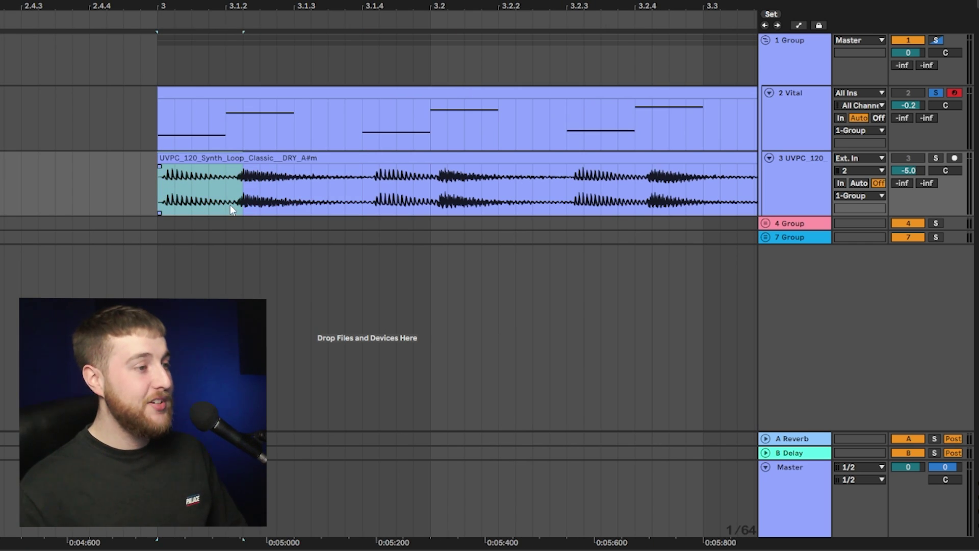
left_click_drag(374, 9, 339, 2)
key("minus")
left_click(442, 159)
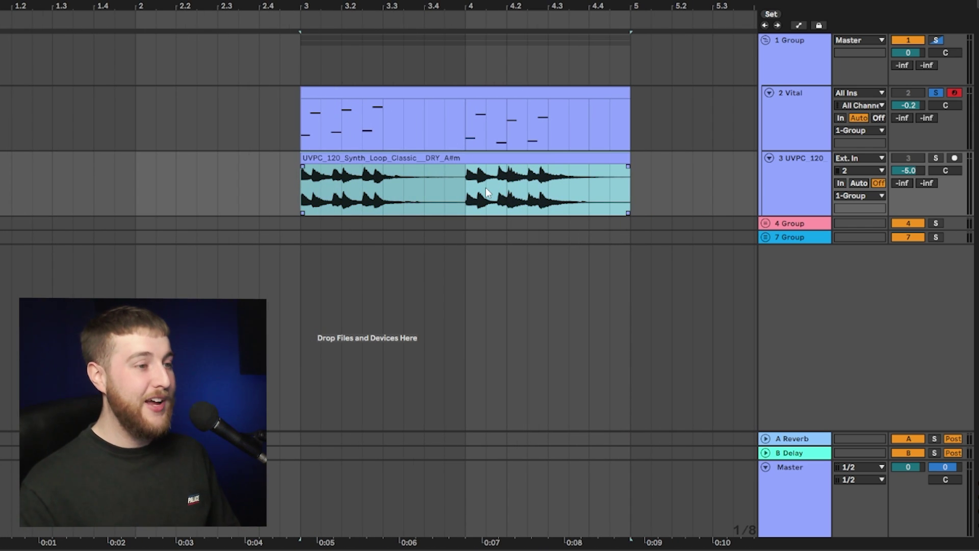
Show the first Vital track's synth and review its effects chain and oscillator settings
left_click(748, 120)
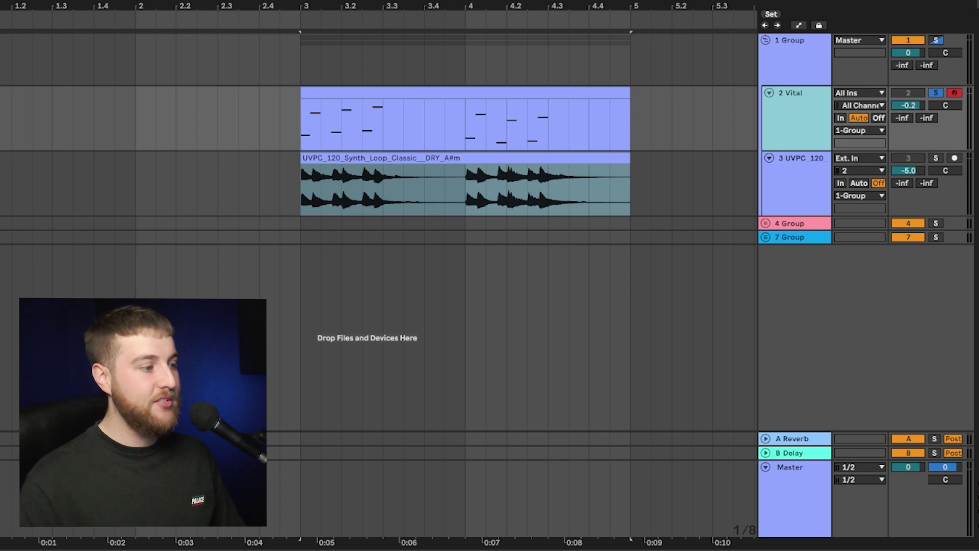
left_click(38, 426)
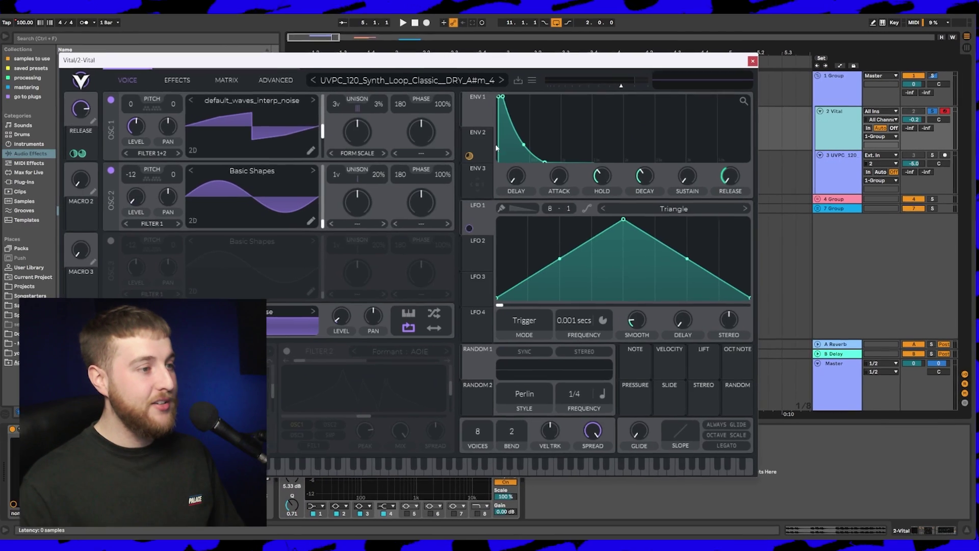
left_click(251, 79)
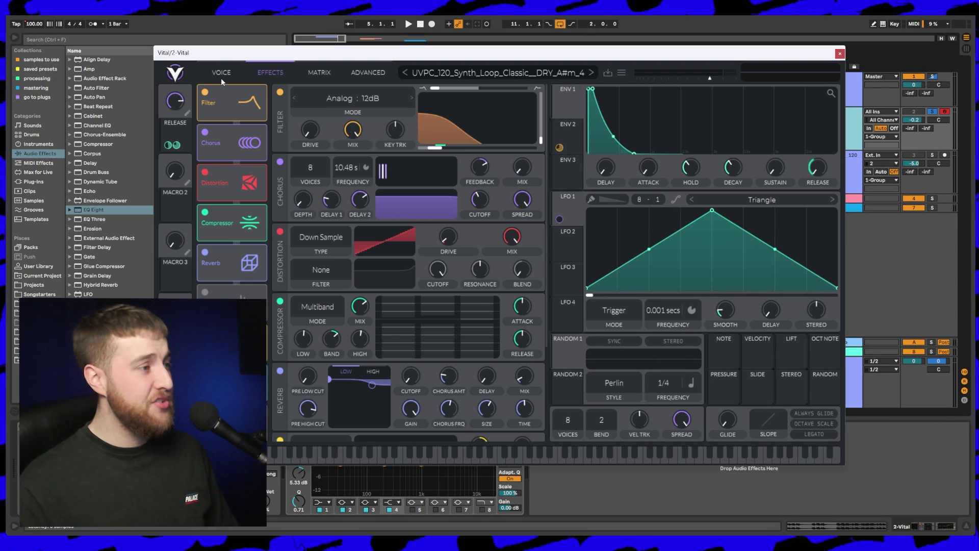
left_click(221, 76)
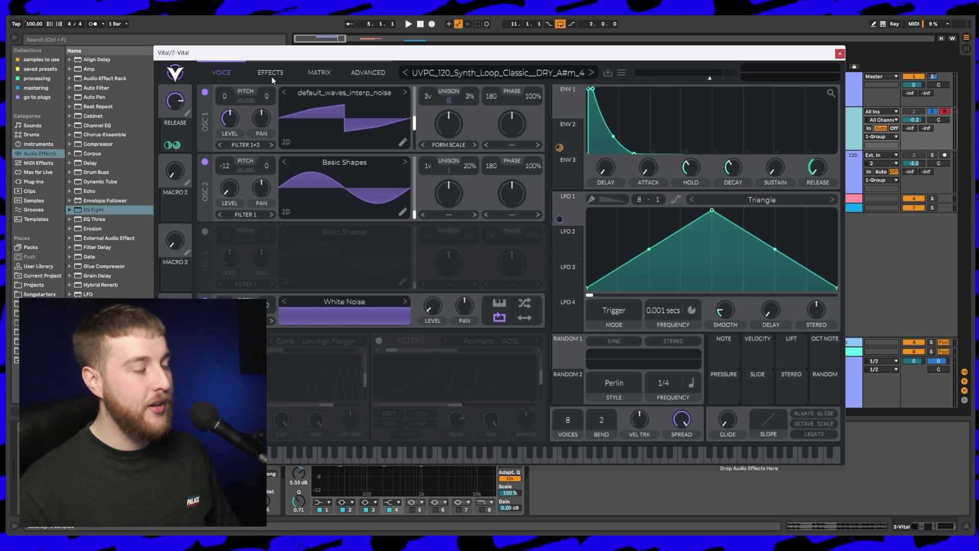
left_click(270, 73)
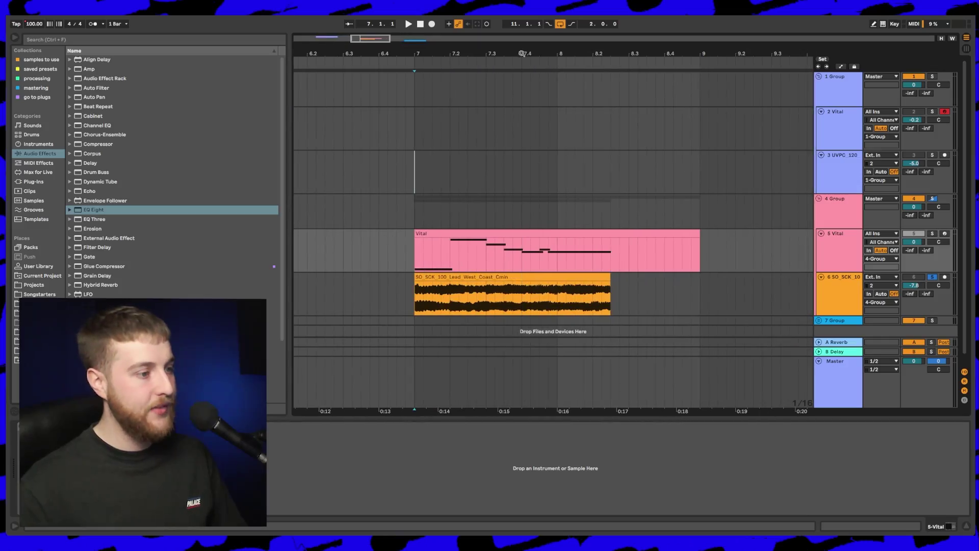
Play the original SO_SCK_100_Lead_West_Coast_Cmin audio clip from bar 7
left_click(484, 274)
scroll(500, 220, "down", 1)
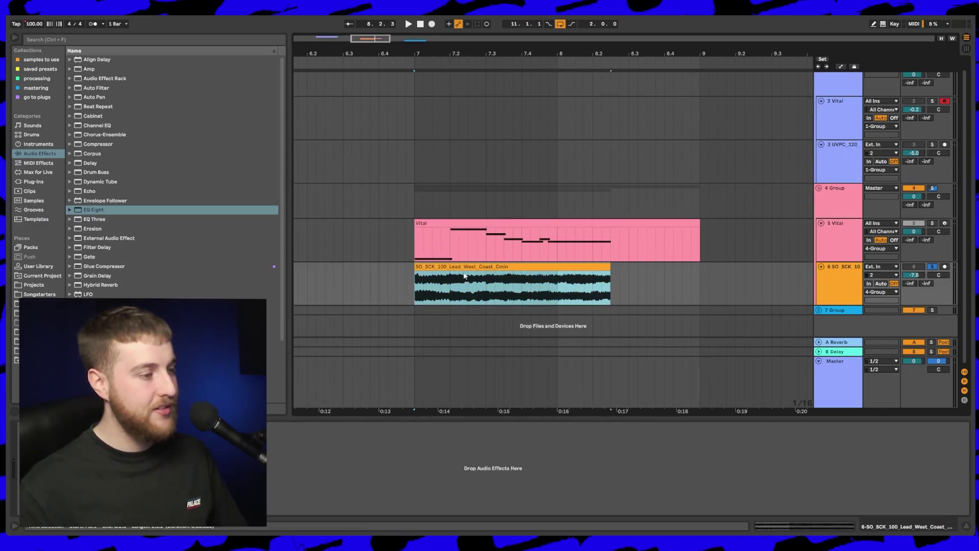
key("space")
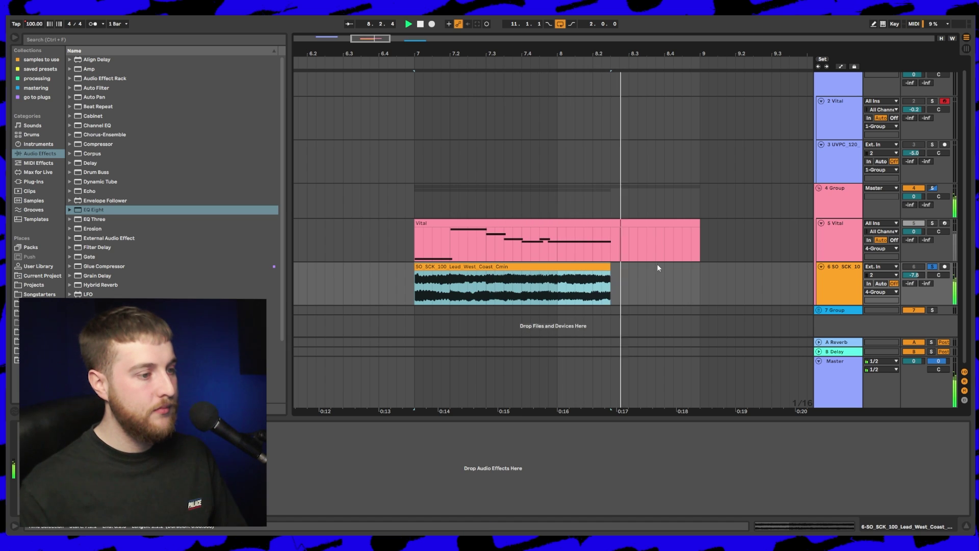
key("space")
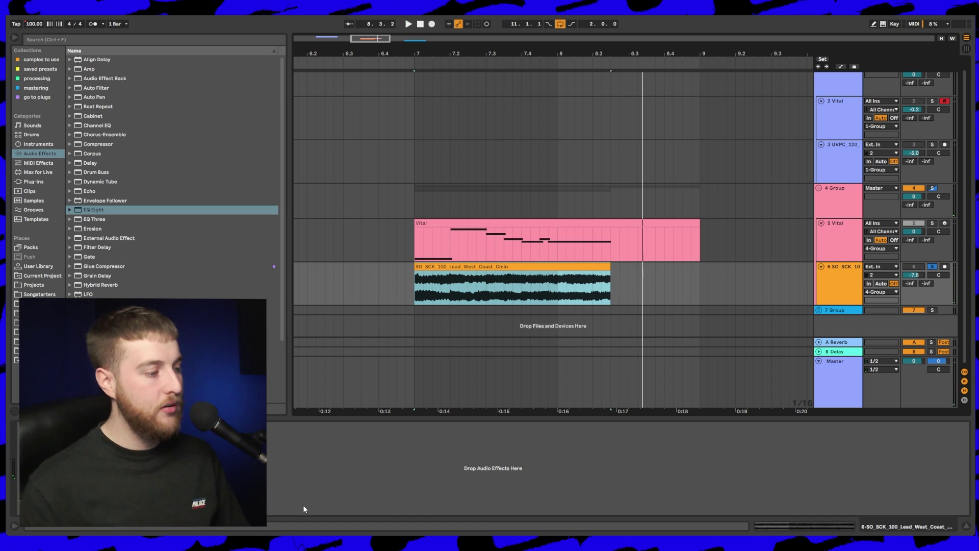
Drop the lead sample onto MicroMusic and look over the generated SO_SCK_100_Lead_West_Coast_Cmin files in the Vital Presets folder
key("alt+Tab")
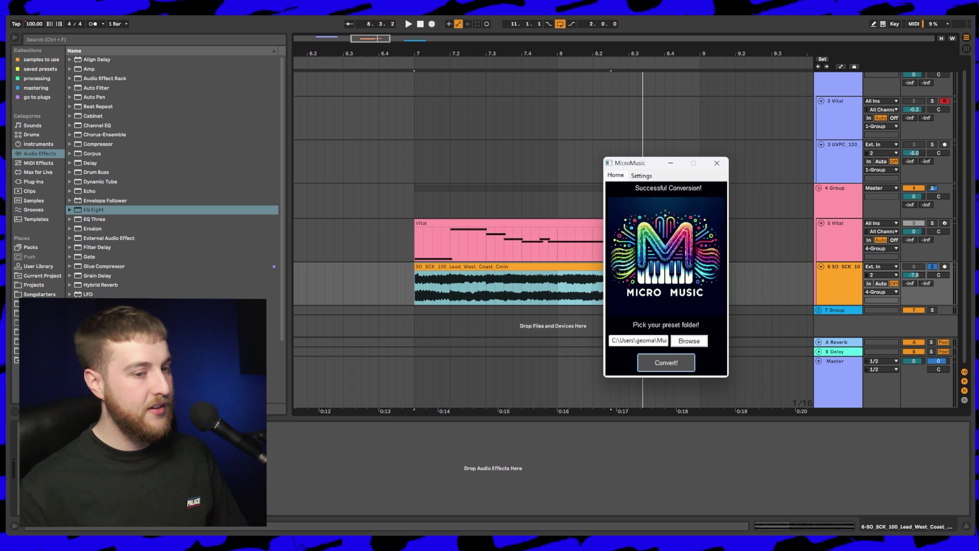
left_click_drag(830, 260, 663, 227)
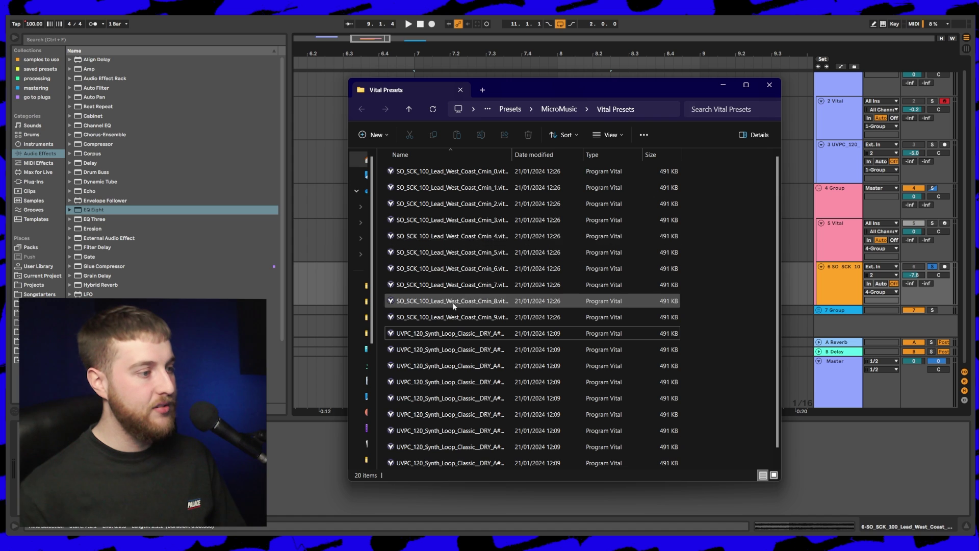
left_click(451, 315)
left_click(442, 174)
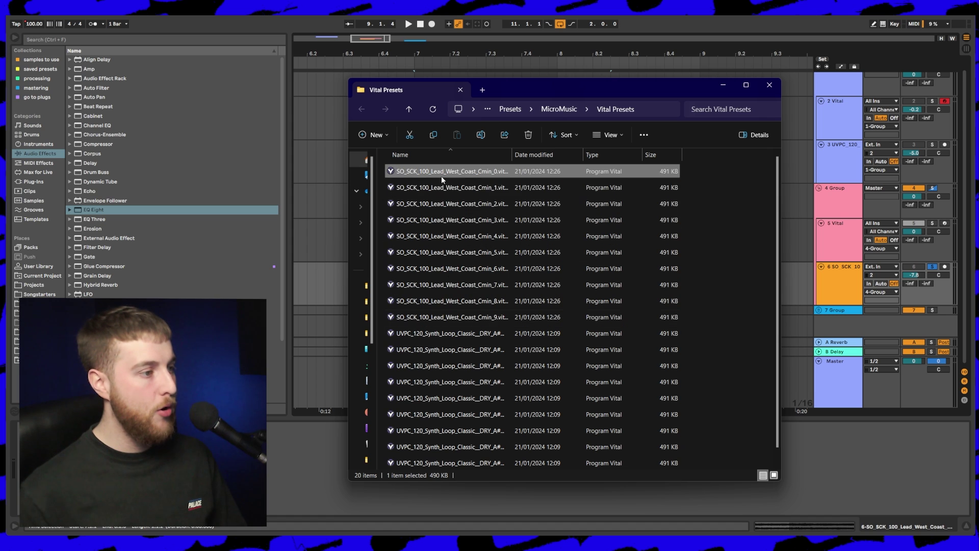
left_click(432, 317, "shift")
left_click(434, 301)
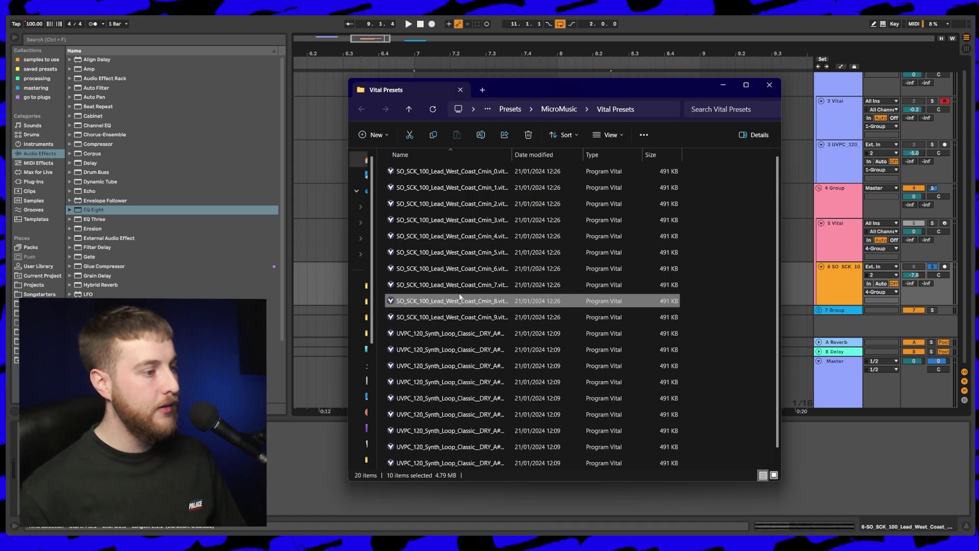
left_click(724, 85)
Solo track 5 Vital, load the preset SO_SCK_100_Lead_West_Coast_Cmin_9 and play the lead with it
left_click(933, 223)
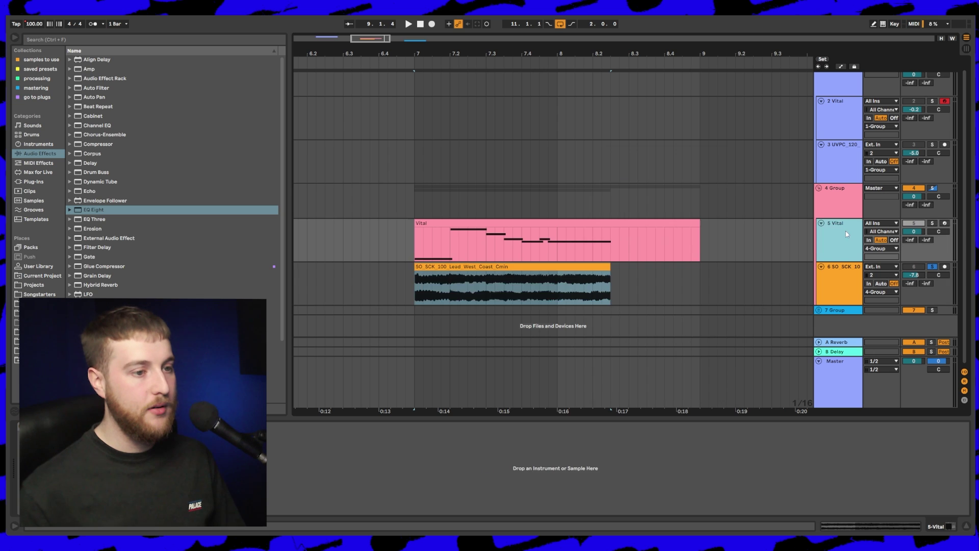
key("space")
left_click_drag(622, 94, 663, 63)
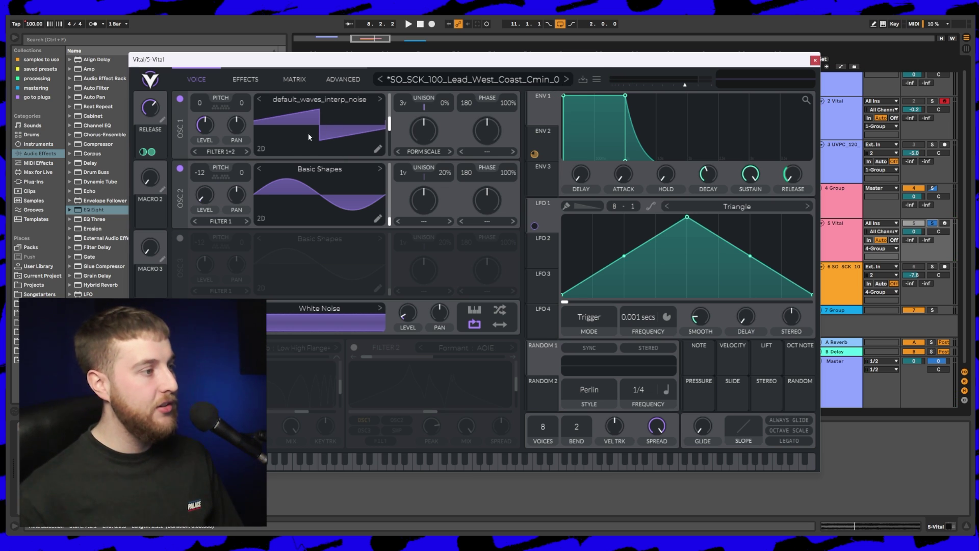
left_click(380, 80)
key("space")
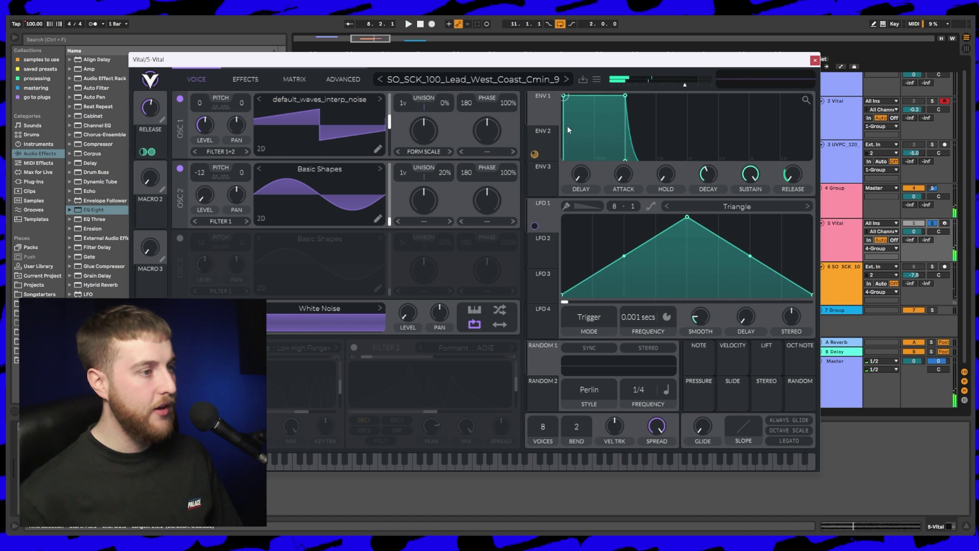
key("space")
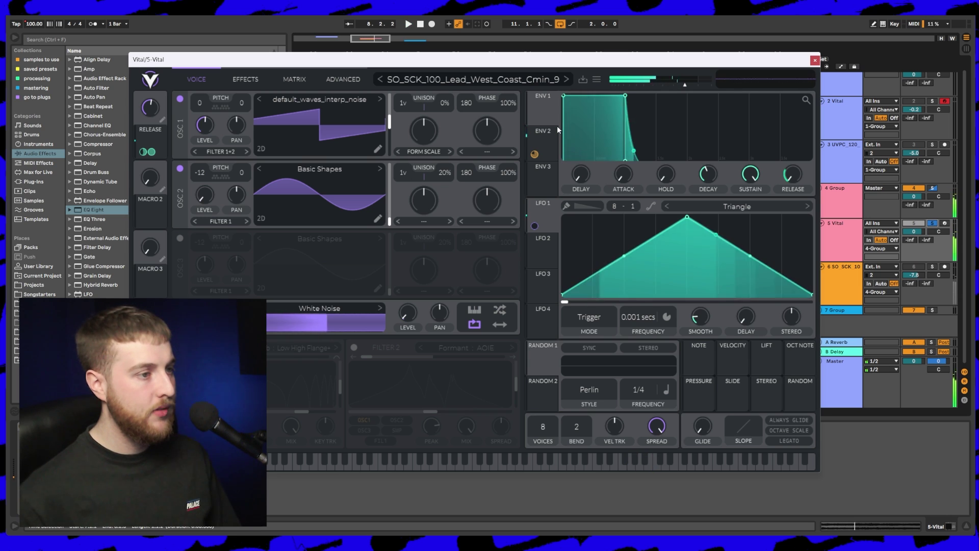
key("space")
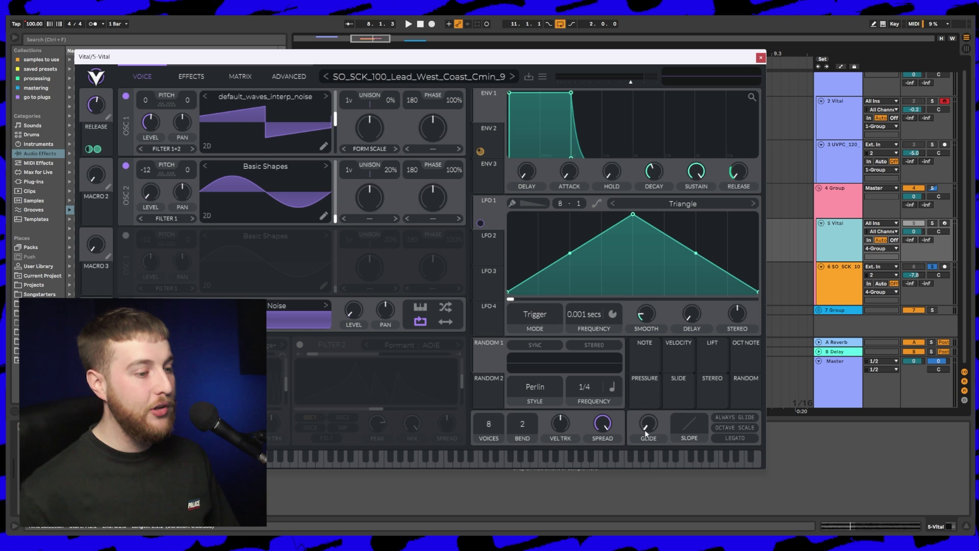
Listen to the original SO_SCK_100 lead clip again to judge how its notes glide
left_click(834, 284)
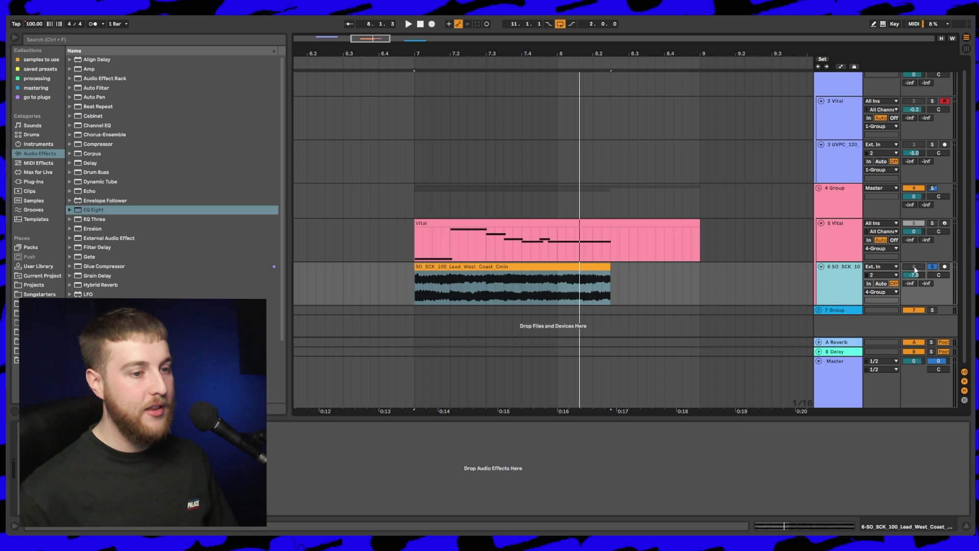
left_click(508, 268)
key("space")
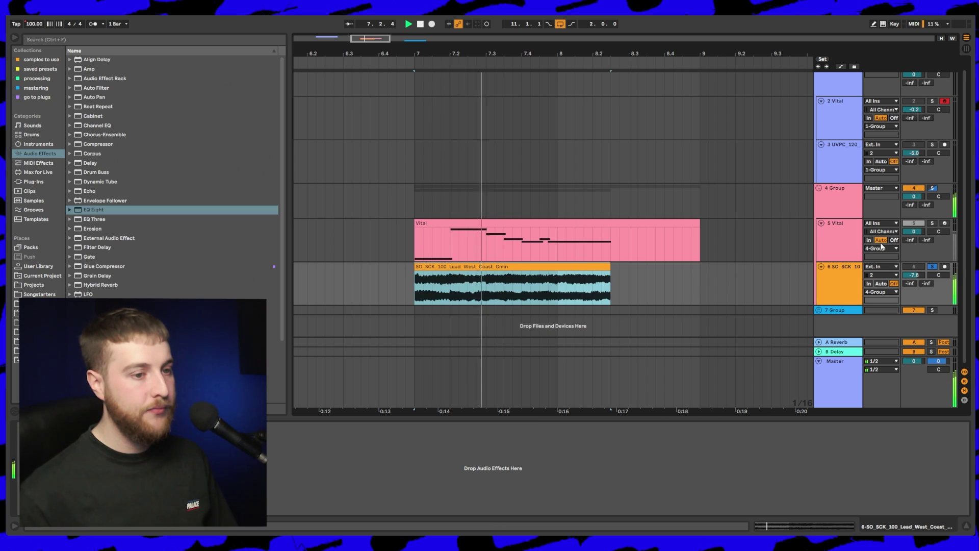
key("space")
Set the lead's Vital preset to 1 voice with a 0.035-second glide, and enable Always Glide and Legato
left_click(841, 240)
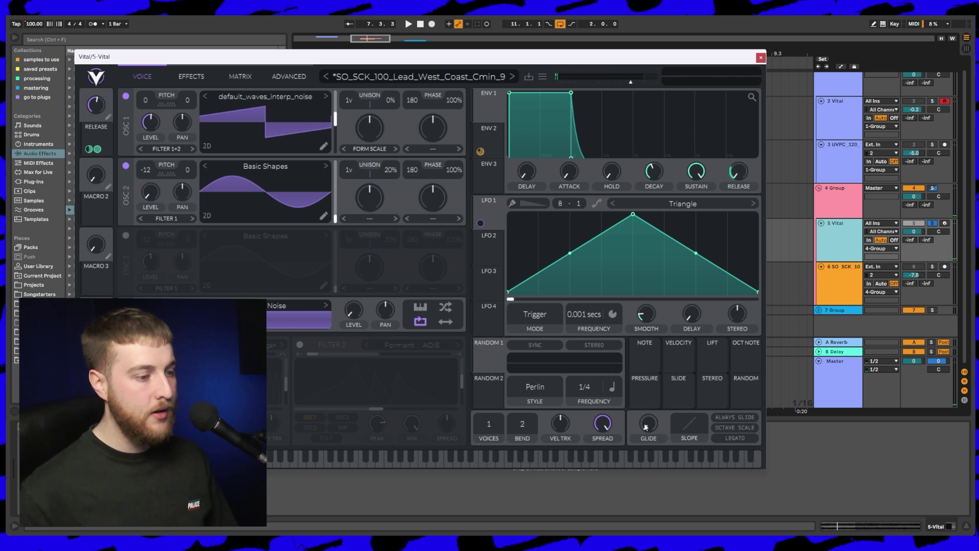
key("space")
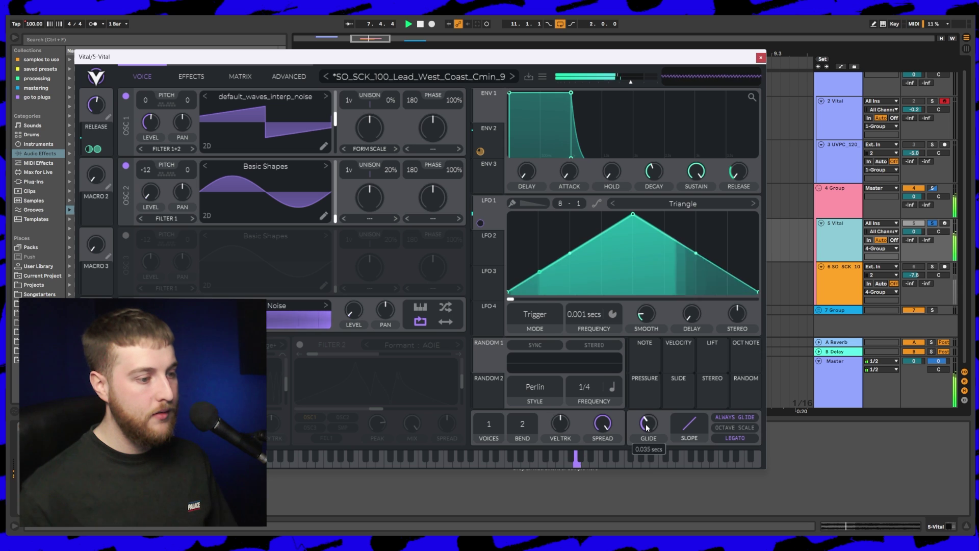
left_click_drag(636, 60, 602, 200)
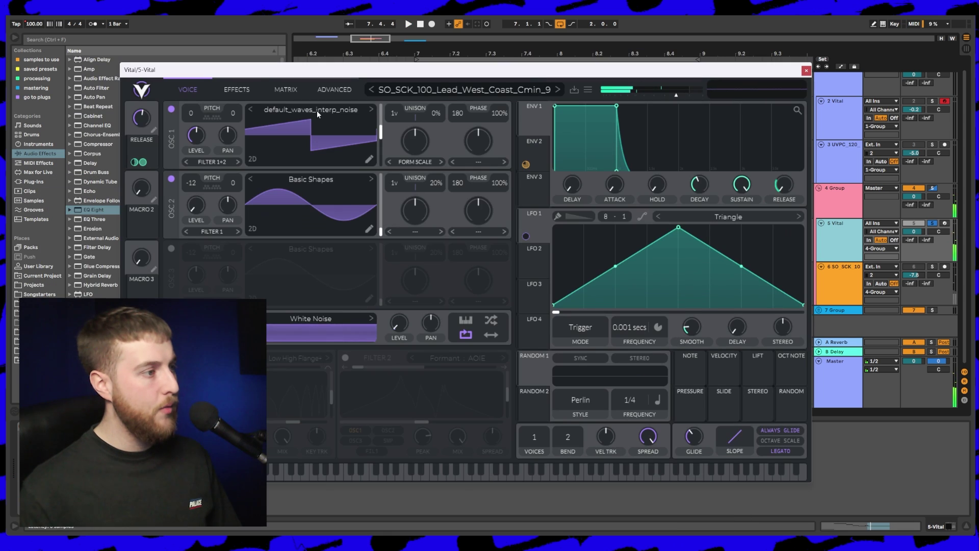
Raise the cutoff of the filter effect slightly in the lead's Vital preset while the loop plays
left_click(237, 91)
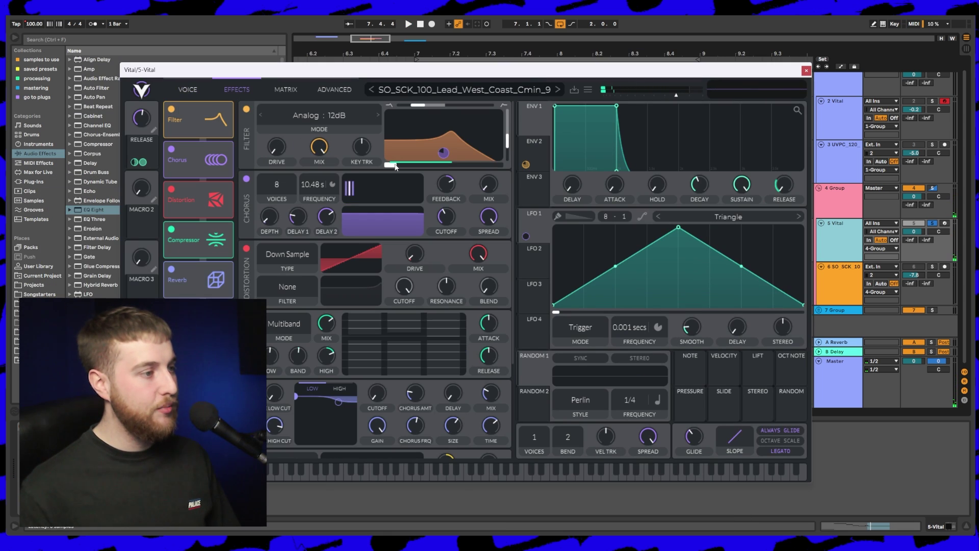
key("space")
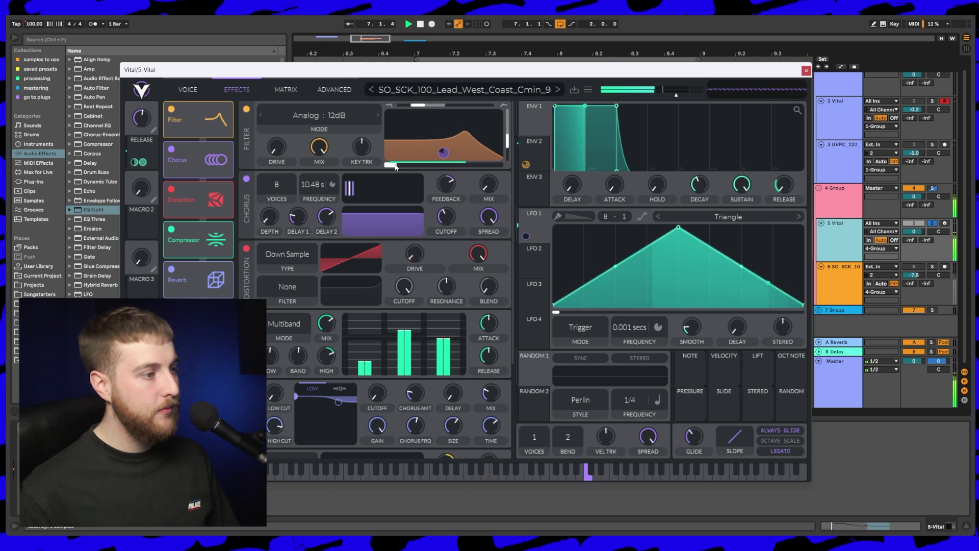
left_click_drag(396, 166, 411, 167)
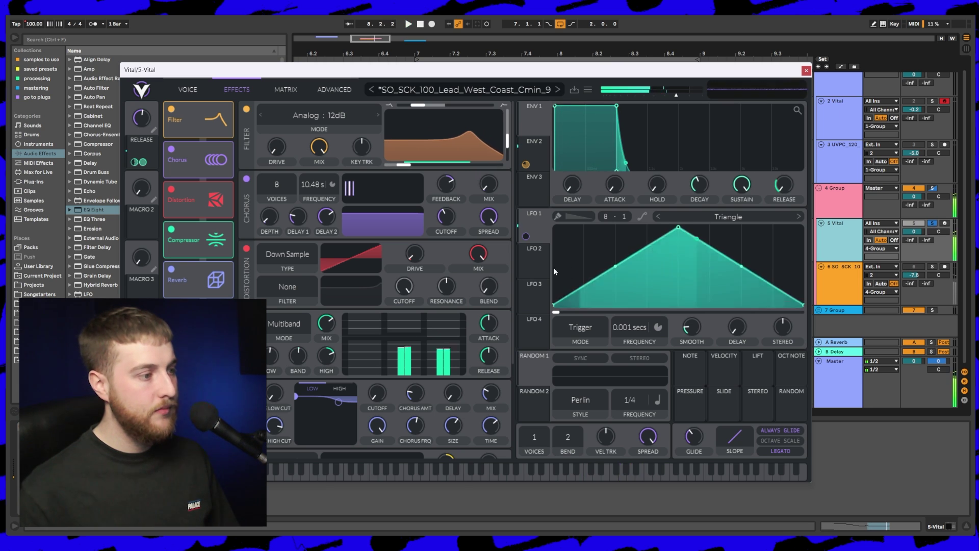
Compare the original SO_SCK_100 lead sample with the adjusted Vital track during playback
left_click(843, 289)
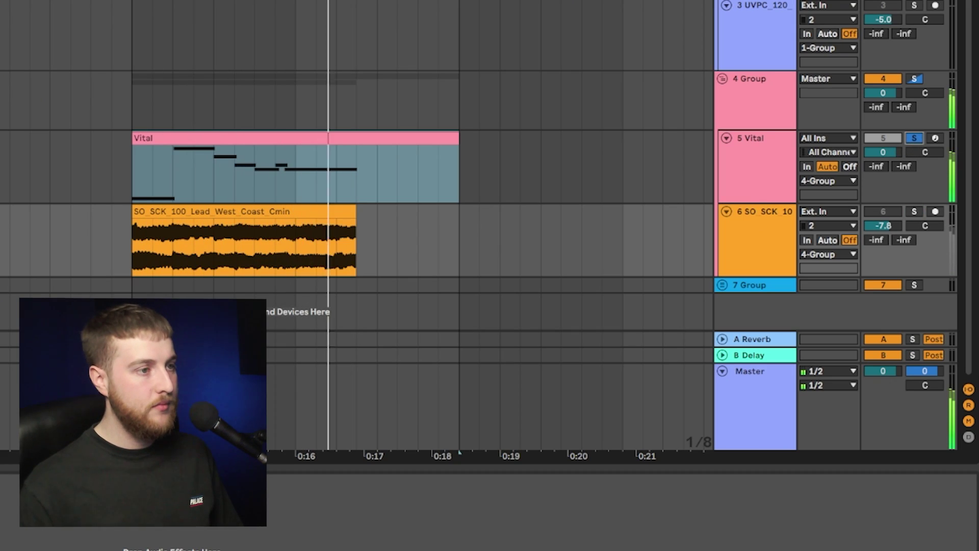
mouse_move(678, 54)
left_mouse_down()
mouse_move(595, 49)
mouse_move(595, 26)
left_mouse_up()
key("space")
Turn off the 4 Group solo, then fold groups 1 and 4 and unfold group 7 to show its clips at bar 11
left_click(680, 266)
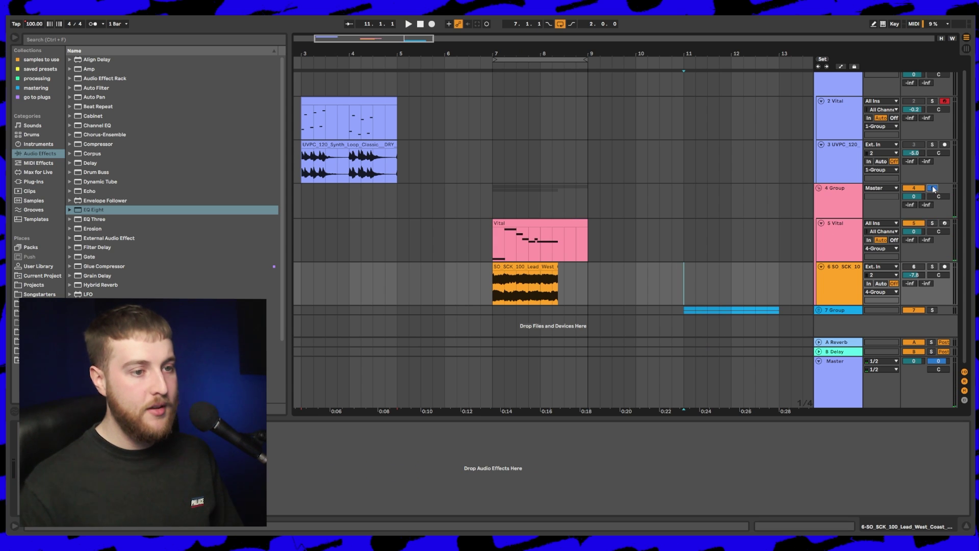
left_click(820, 189)
left_click(819, 208)
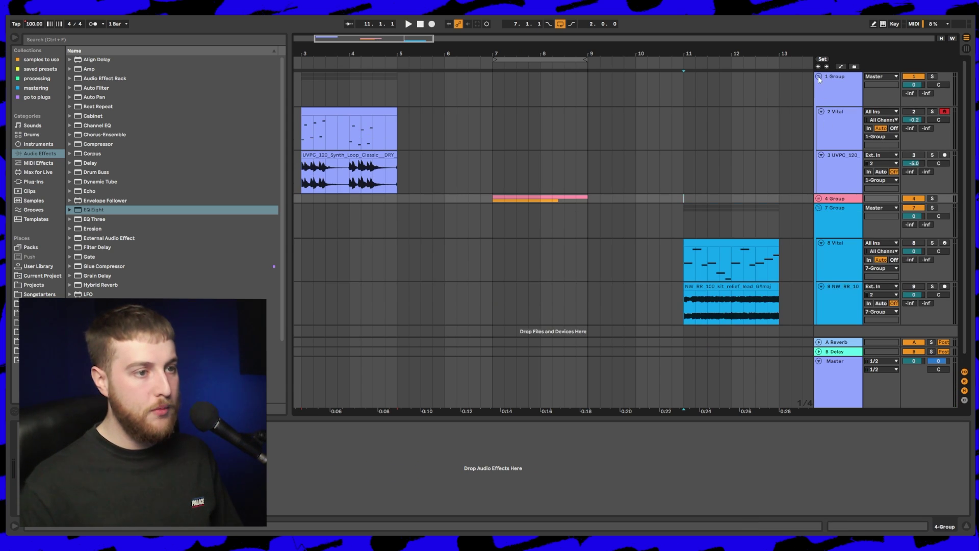
left_click(819, 76)
left_click_drag(737, 51, 677, 53)
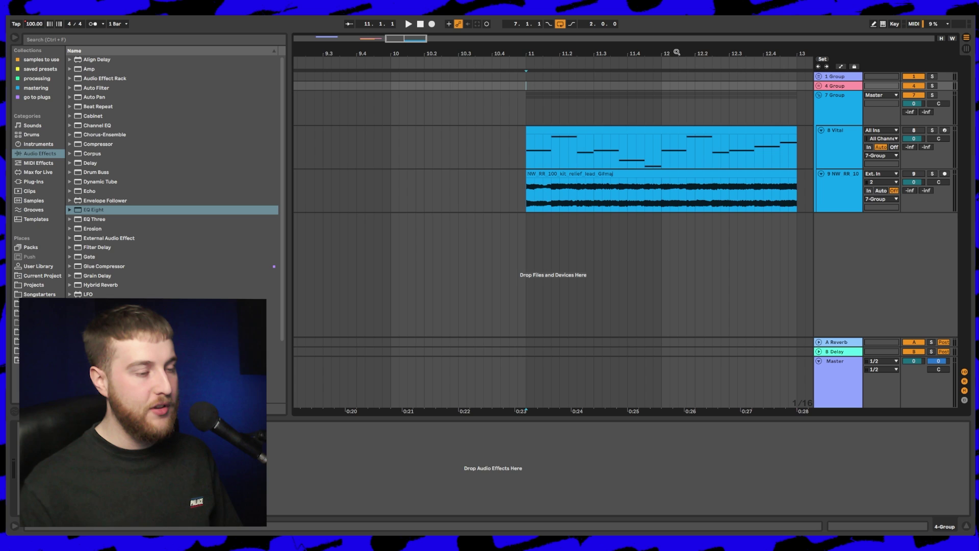
Solo and play the NW_RR_100_kit_relief_lead_G#maj sample from bar 11, and select the Vital track above it
left_click(633, 126)
left_click(933, 174)
key("space")
left_click(846, 194)
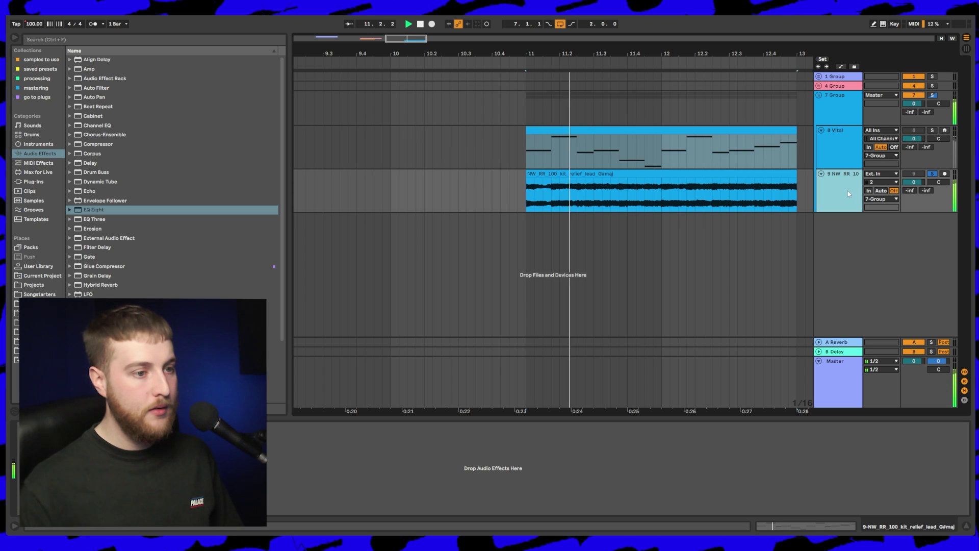
left_click(844, 156)
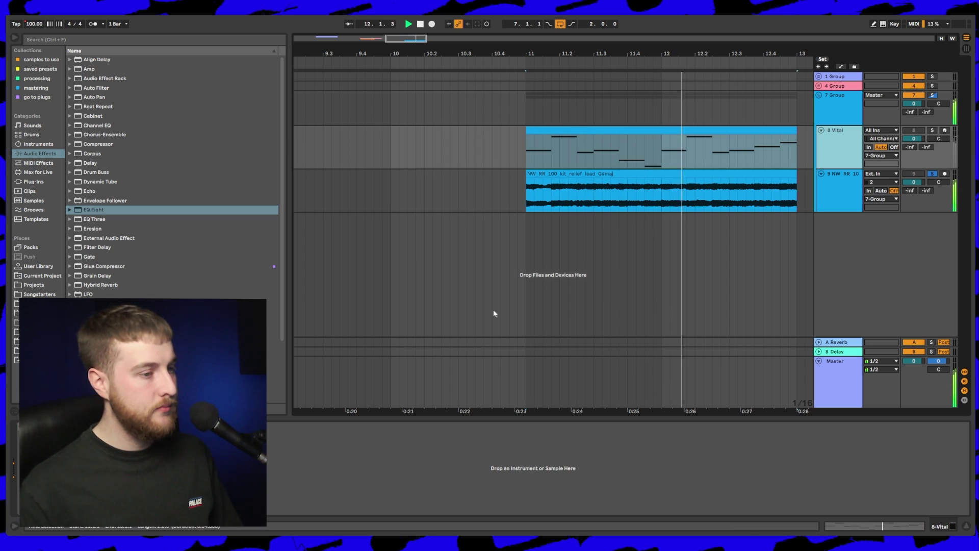
Load the NW_RR_100_kit_relief_lead_G#maj sample into MicroMusic and convert it to Vital presets
left_click_drag(753, 45, 753, 71)
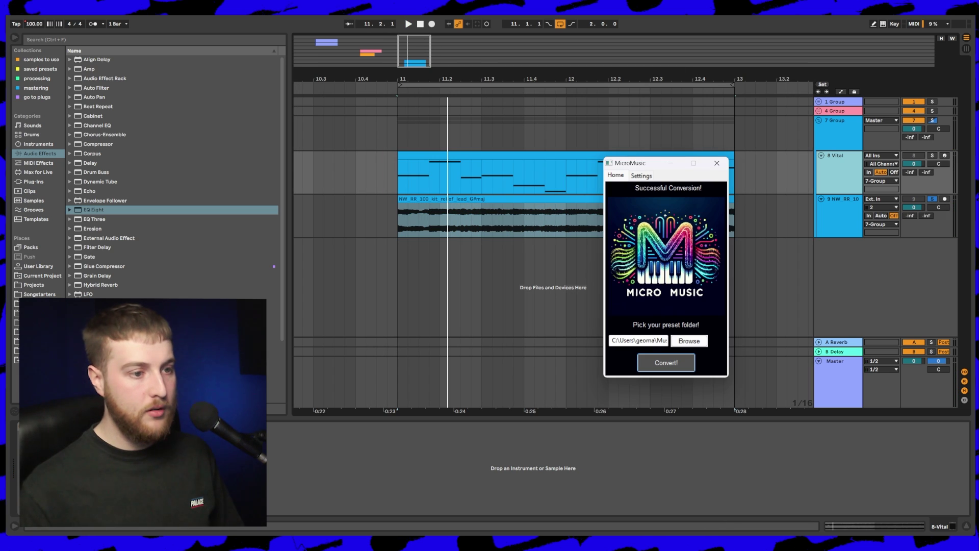
left_click_drag(510, 168, 661, 297)
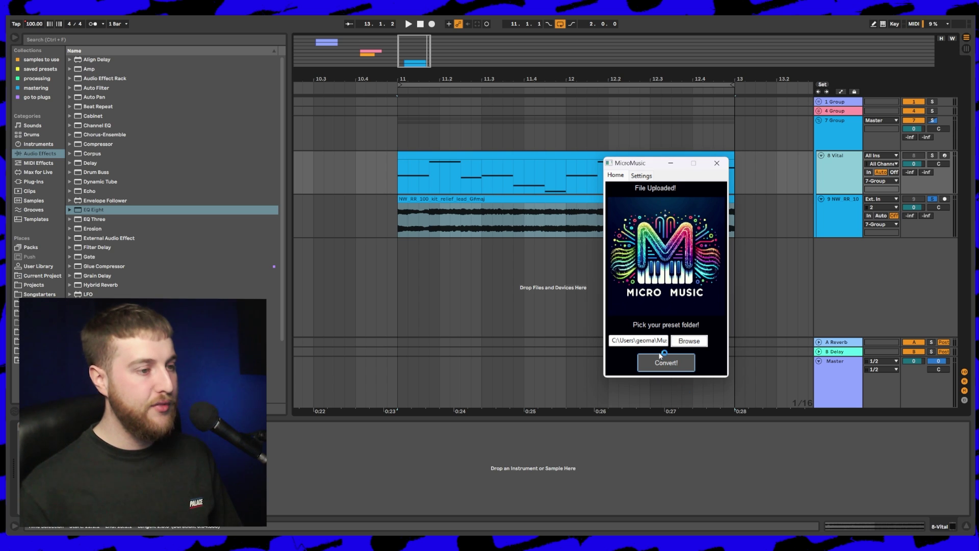
Look through the Vital Presets folder, select the NW_RR_100_kit_relief_lead_G#maj presets 0 to 9, and minimise the folder window
scroll(465, 352, "up", 1)
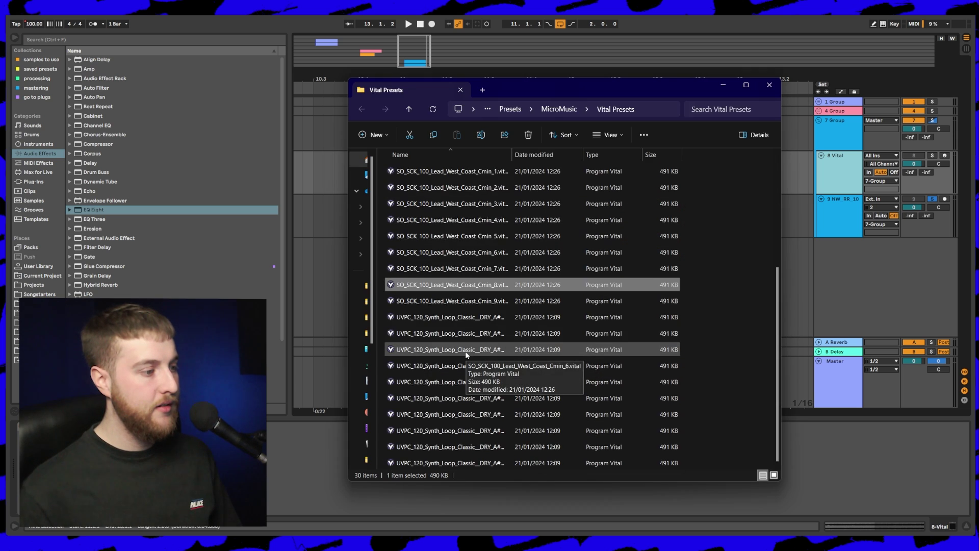
scroll(466, 350, "up", 3)
left_click(448, 171)
left_click(470, 317, "shift")
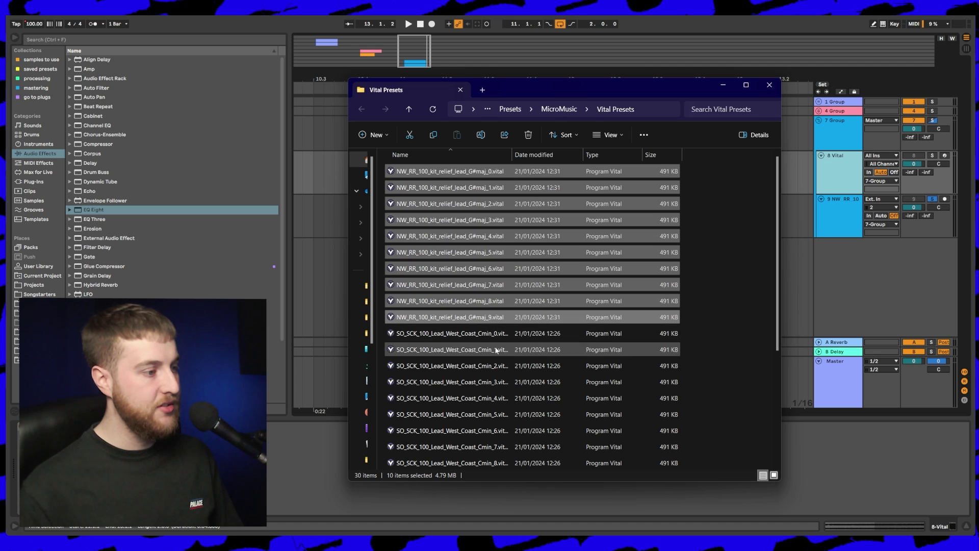
left_click(722, 85)
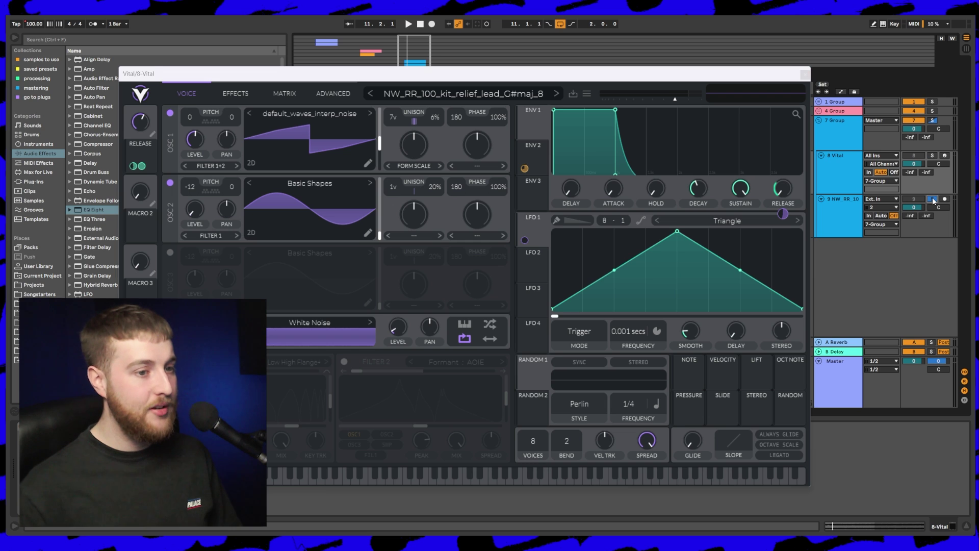
Play the original relief lead sample and the Vital preset NW_RR_100_kit_relief_lead_G#maj_8 alternately to compare them
key("space")
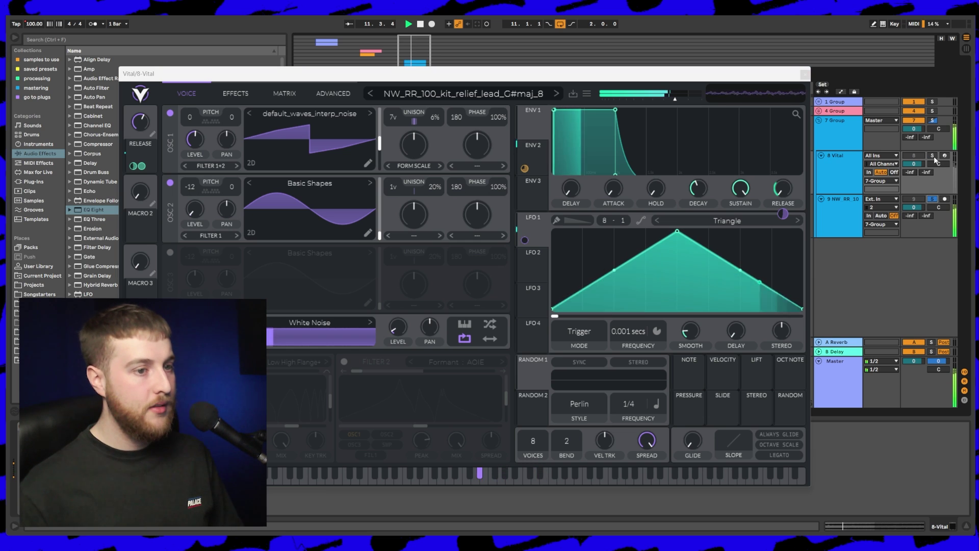
key("space")
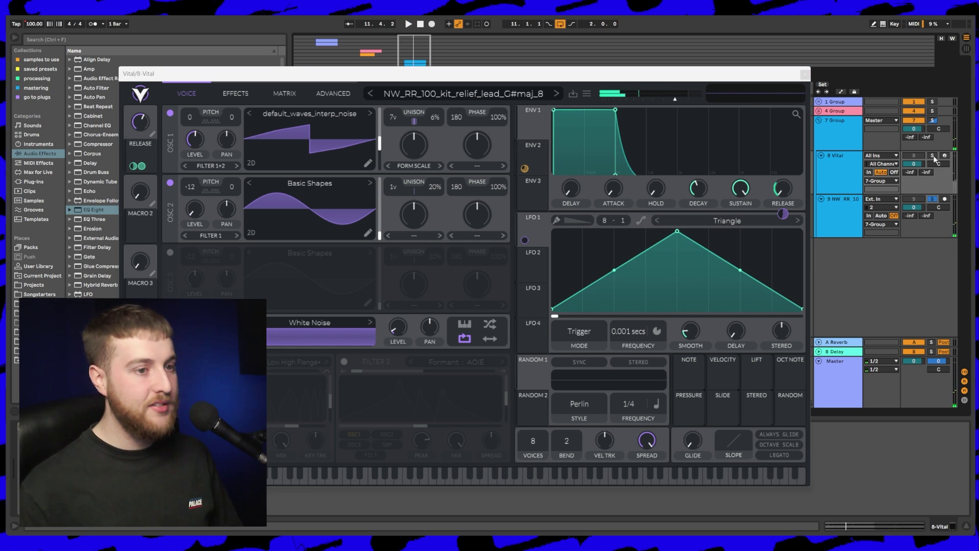
key("space")
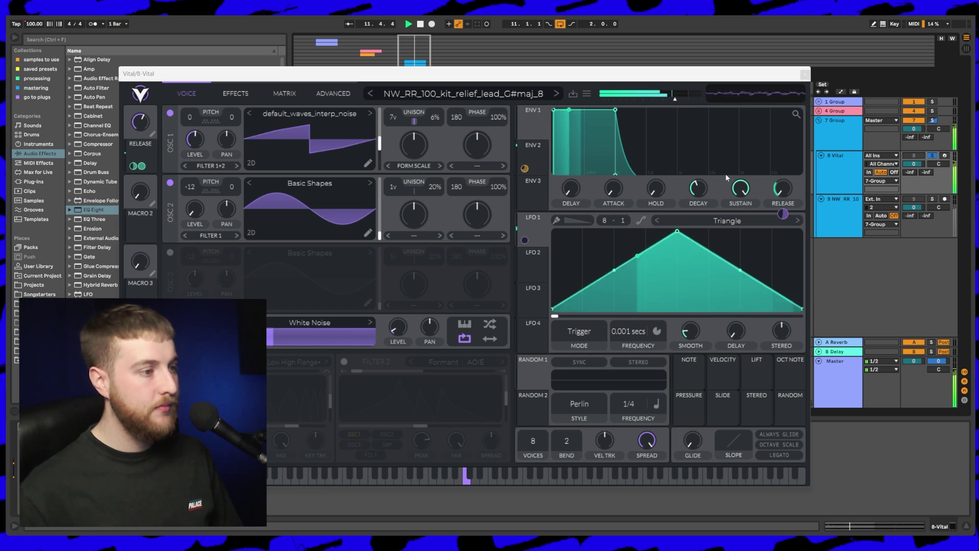
Show envelope 2 of the relief lead preset and raise the Filter effect's cutoff to about -33.70 semitones
left_click(535, 158)
key("space")
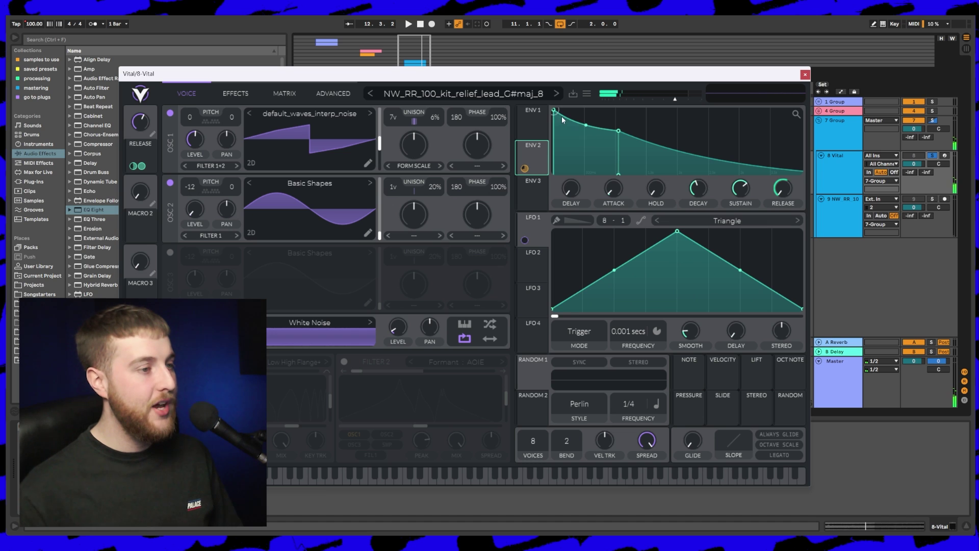
left_click(236, 93)
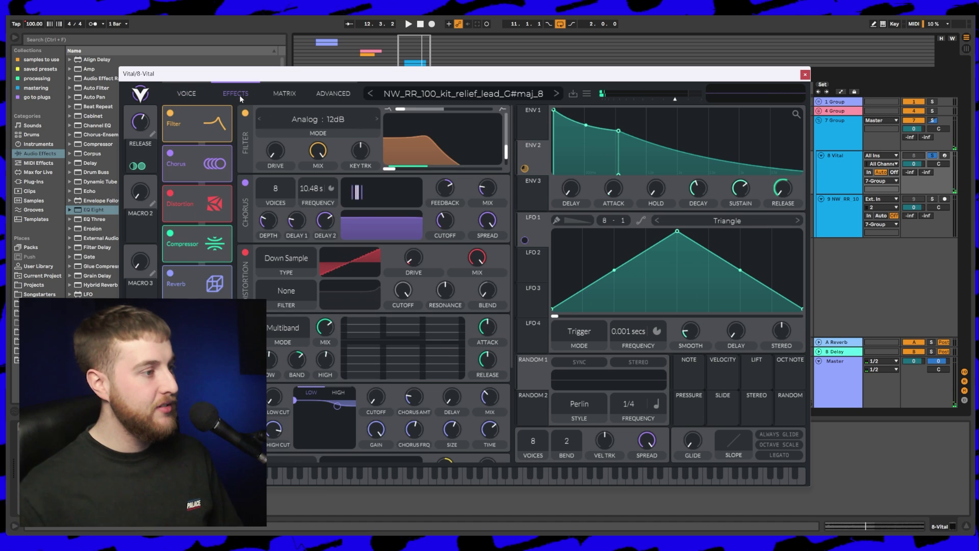
key("space")
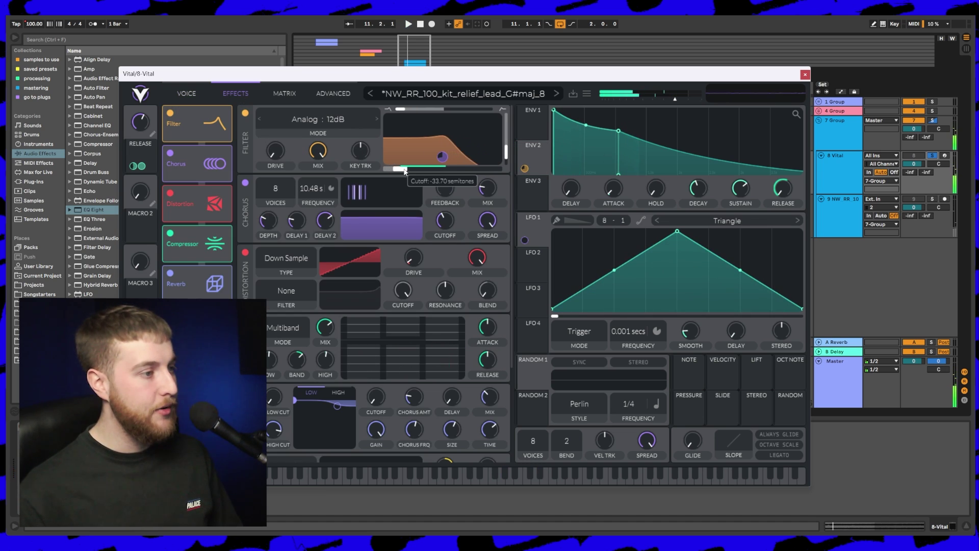
Lower the relief lead sample track to -3.3 dB and compare it with the Vital track by switching solos during playback
key("space")
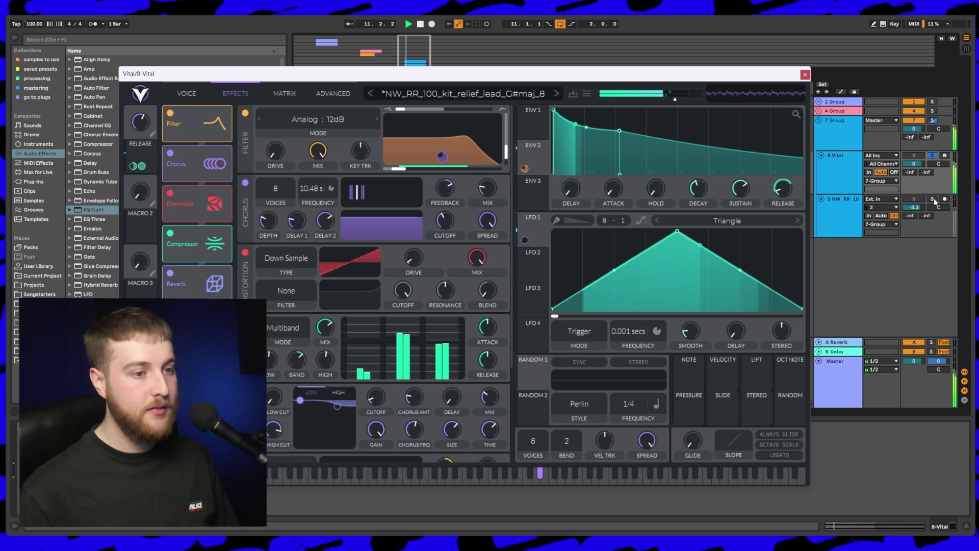
left_click(933, 198)
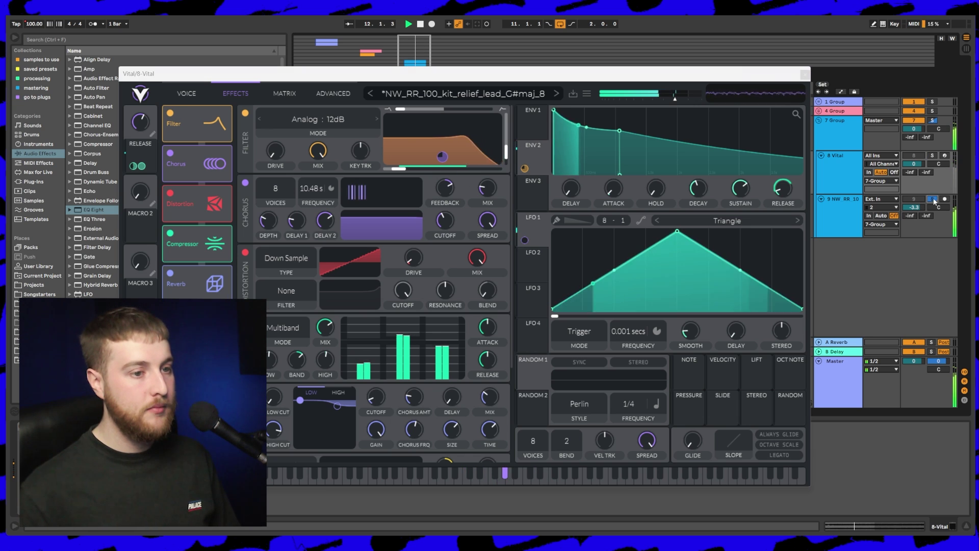
left_click(933, 156)
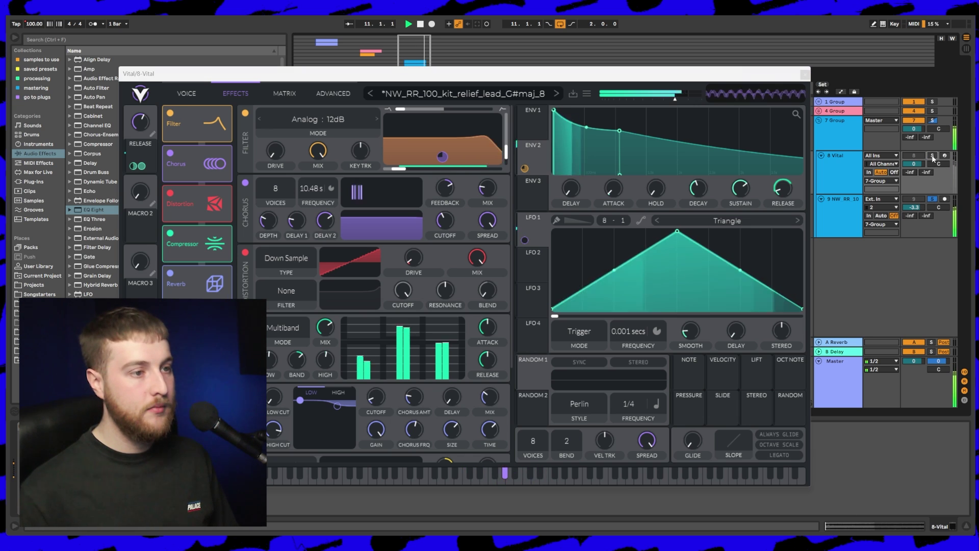
Add an EQ Eight to the relief lead's Vital track with a 5.08 dB high-shelf boost at 1.29 kHz, and insert another audio effect before it
left_click(805, 75)
double_click(101, 209)
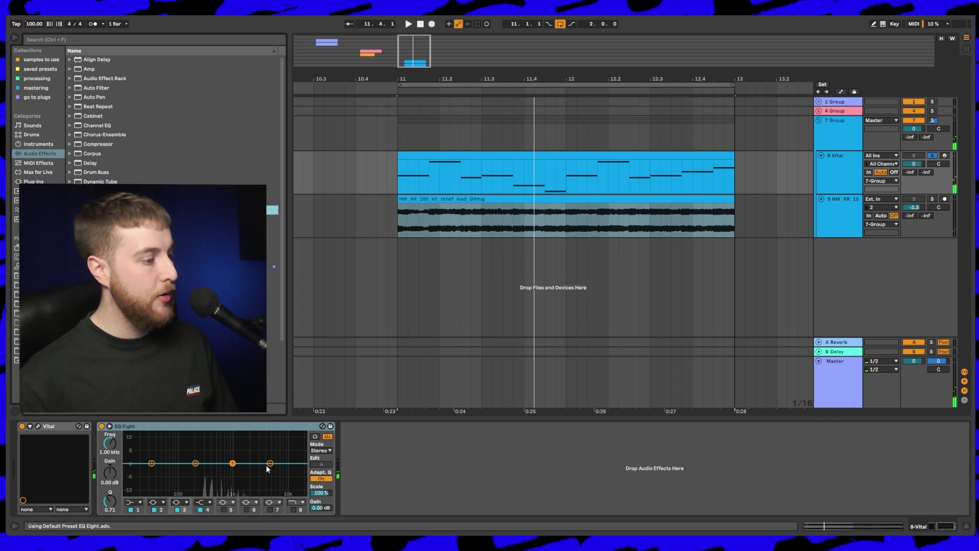
left_click_drag(234, 463, 238, 453)
key("space")
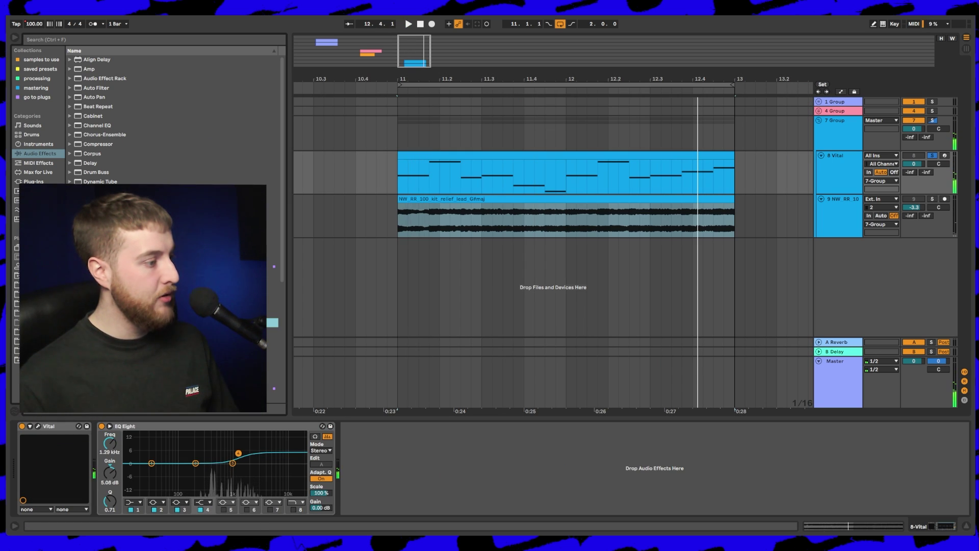
left_click_drag(102, 388, 94, 468)
left_click_drag(321, 502, 321, 531)
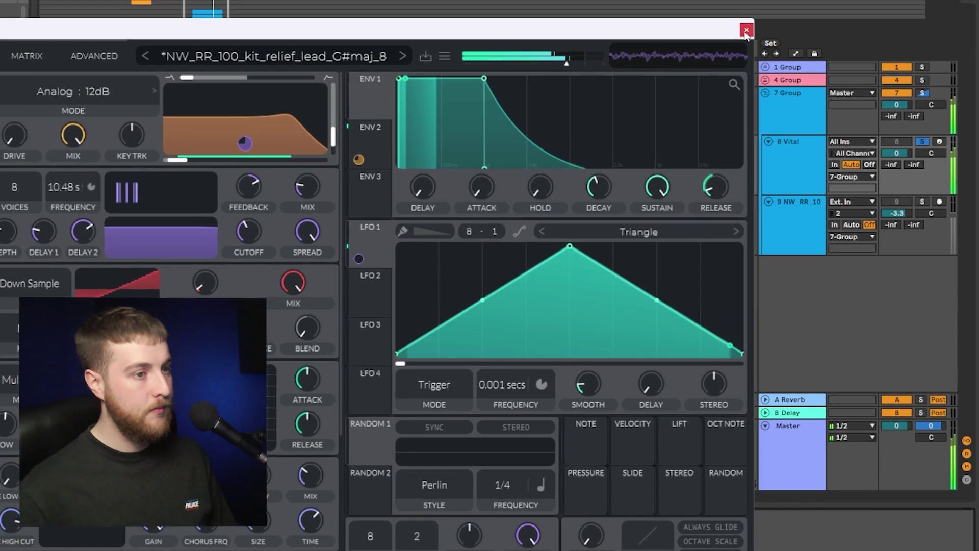
Close Vital and compare the original relief lead sample with the processed Vital track during playback
left_click(805, 74)
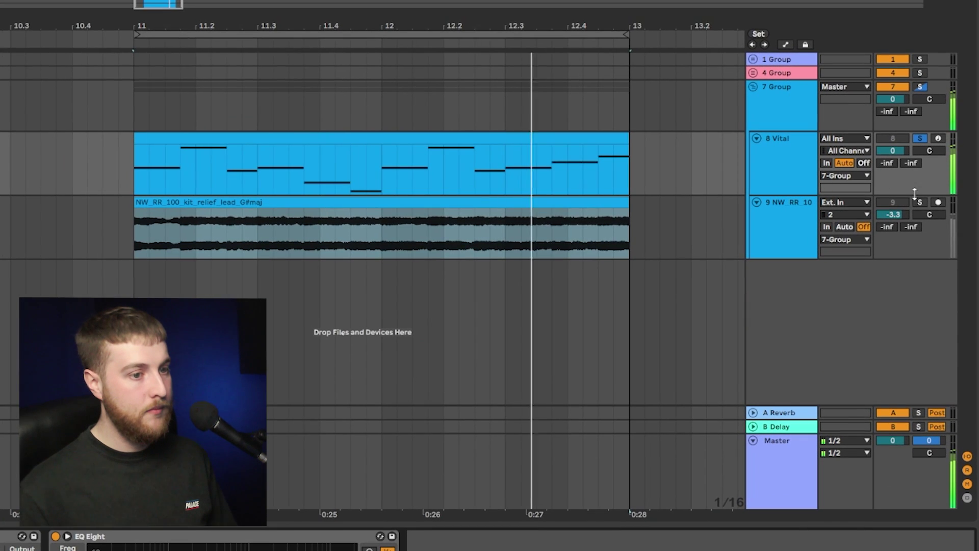
left_click(920, 202)
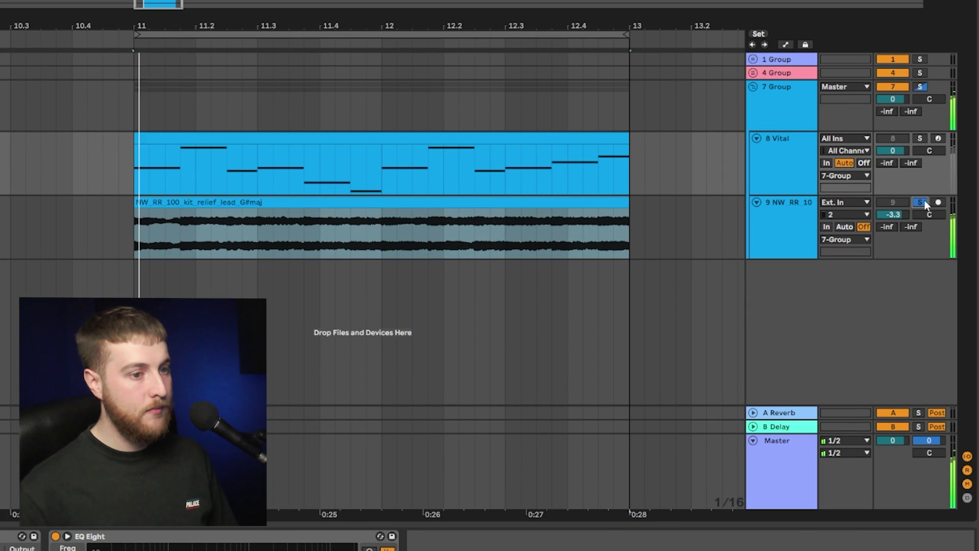
left_click(921, 139)
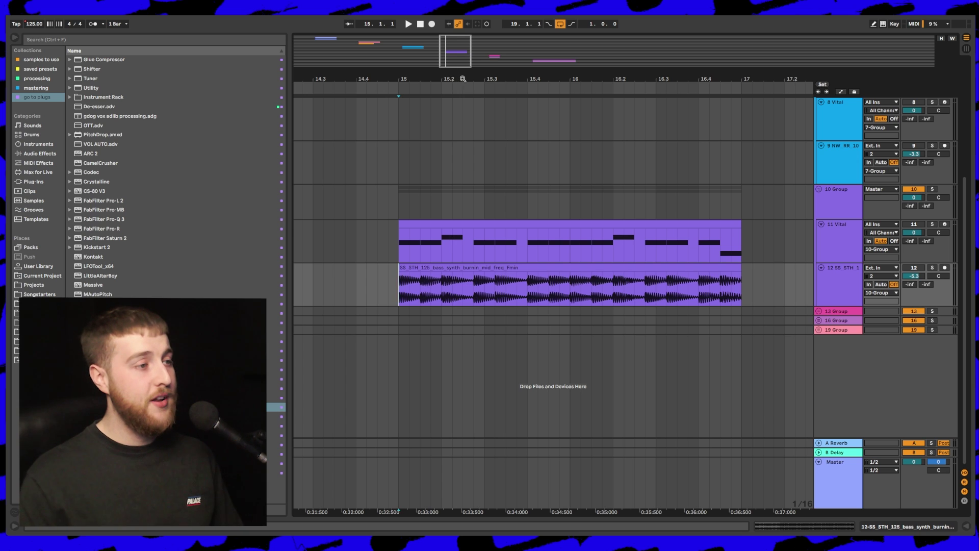
Solo and play the SS_STH_125_bass_synth_burnin_mid_freq_Fmin sample in group 10, loop it over bars 15 to 17, and select the Vital track above
left_click_drag(464, 79, 463, 66)
left_click(411, 204)
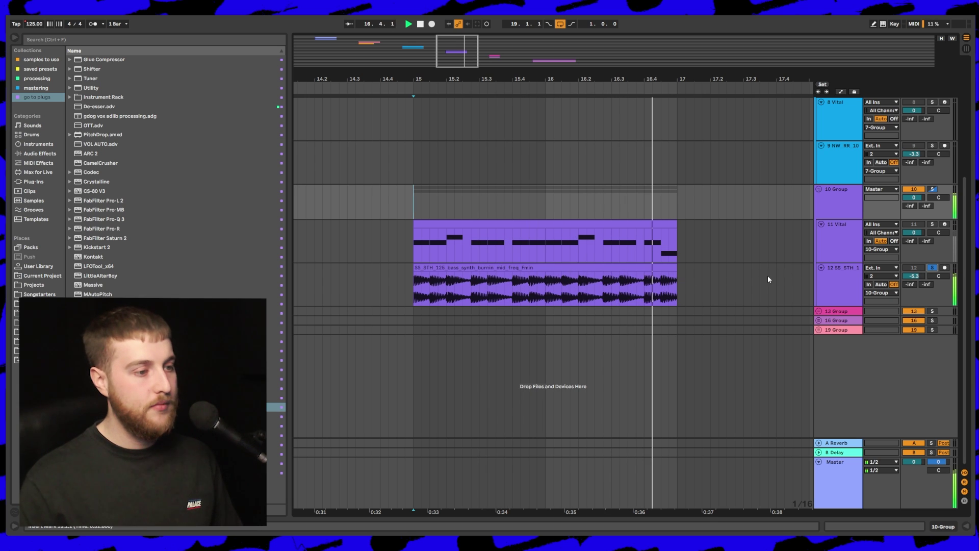
left_click(651, 267)
key("ctrl+l")
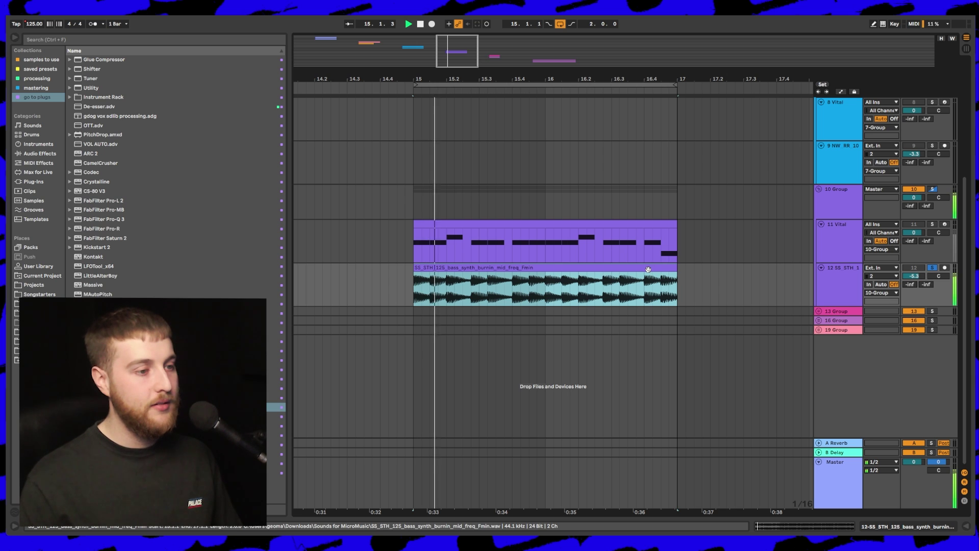
left_click(811, 278)
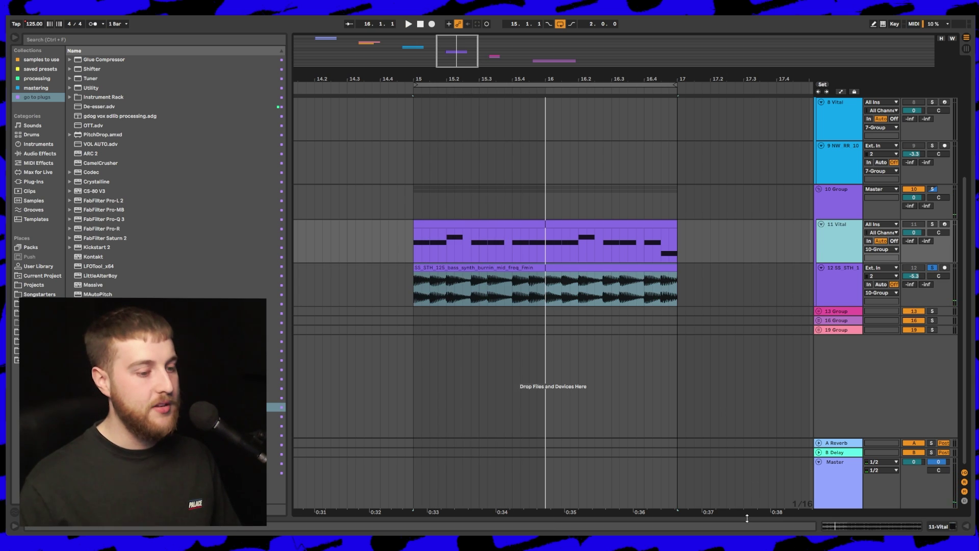
Load the SS_STH_125_bass_synth_burnin_mid_freq_Fmin sample into MicroMusic and convert it to Vital presets
left_click(745, 543)
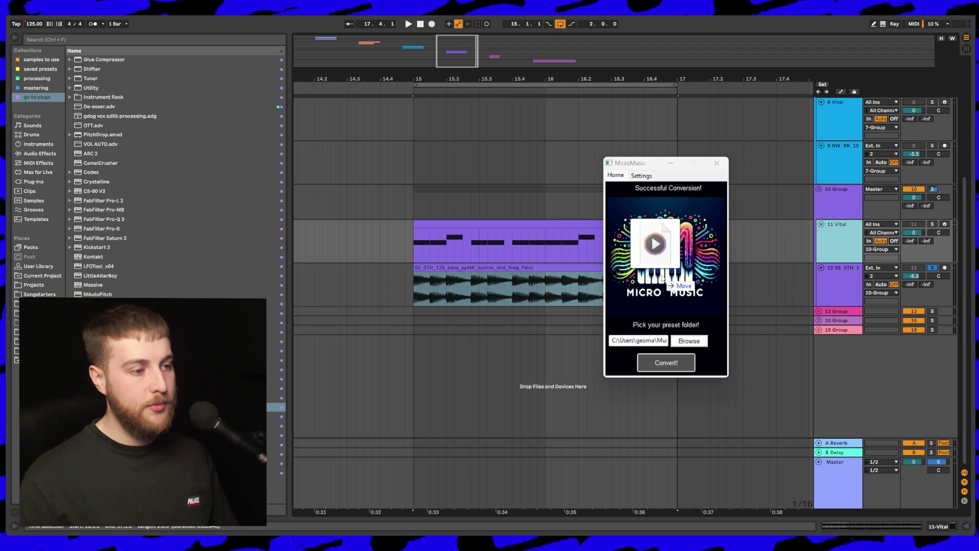
left_click(640, 370)
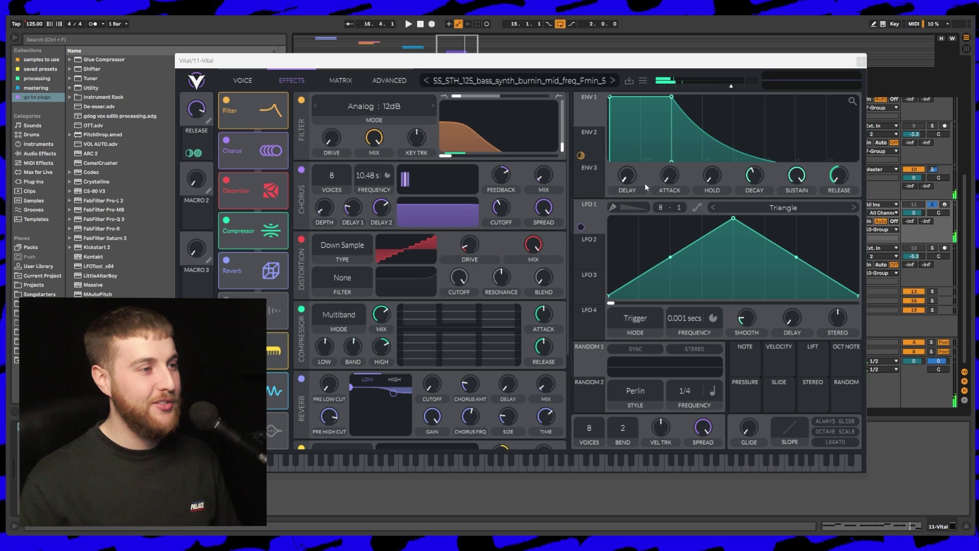
Reduce the distortion drive and shorten the envelope 1 and envelope 2 releases in the SS_STH_125_bass_synth_burnin_mid_freq_Fmin_5 preset
key("space")
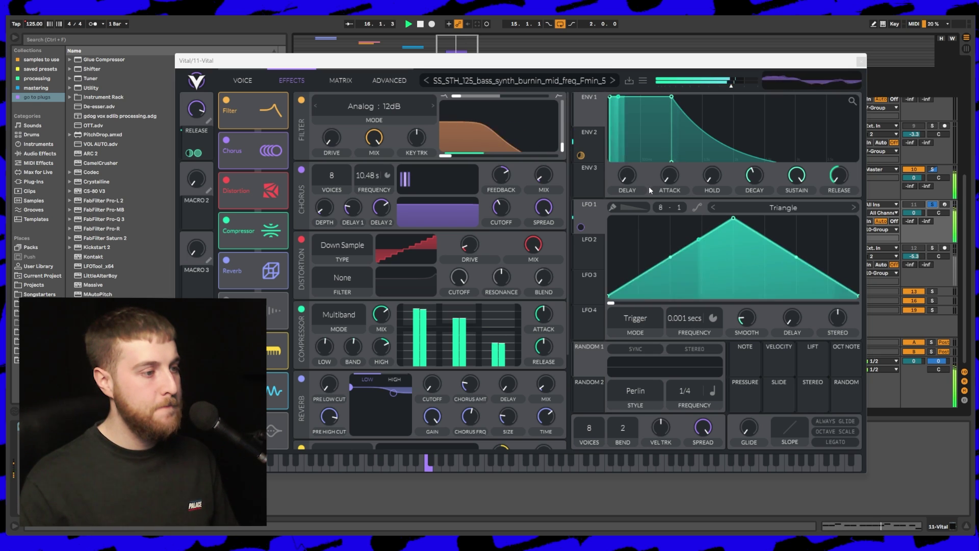
left_click_drag(471, 247, 468, 247)
key("space")
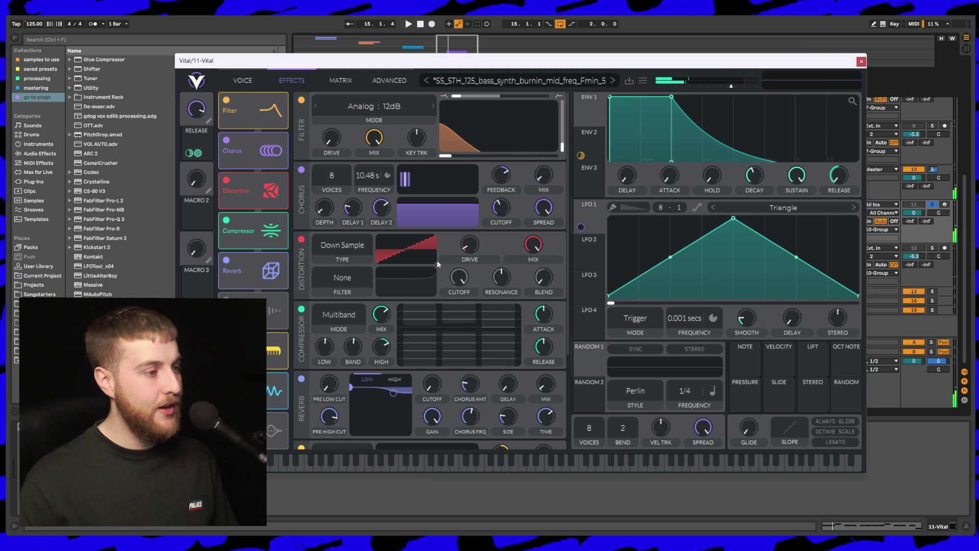
key("space")
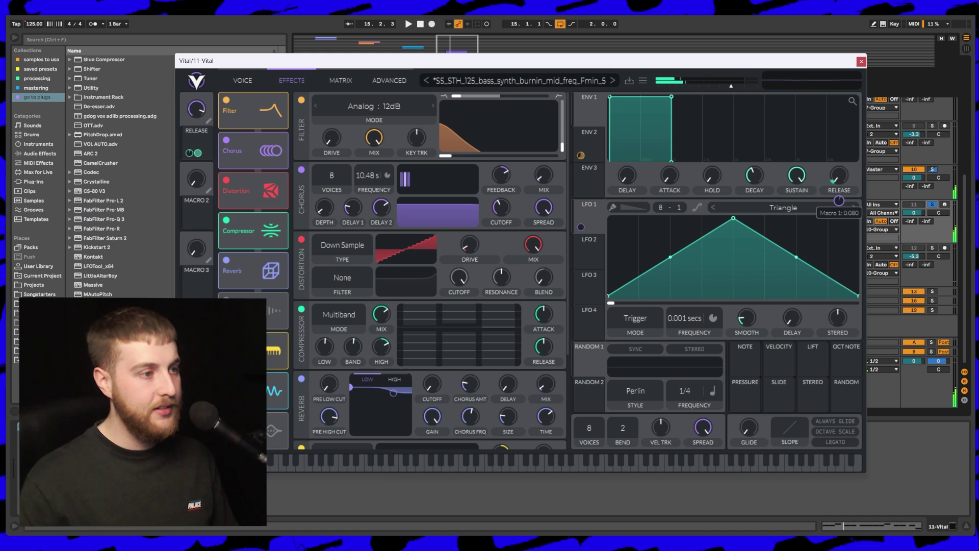
left_click(598, 152)
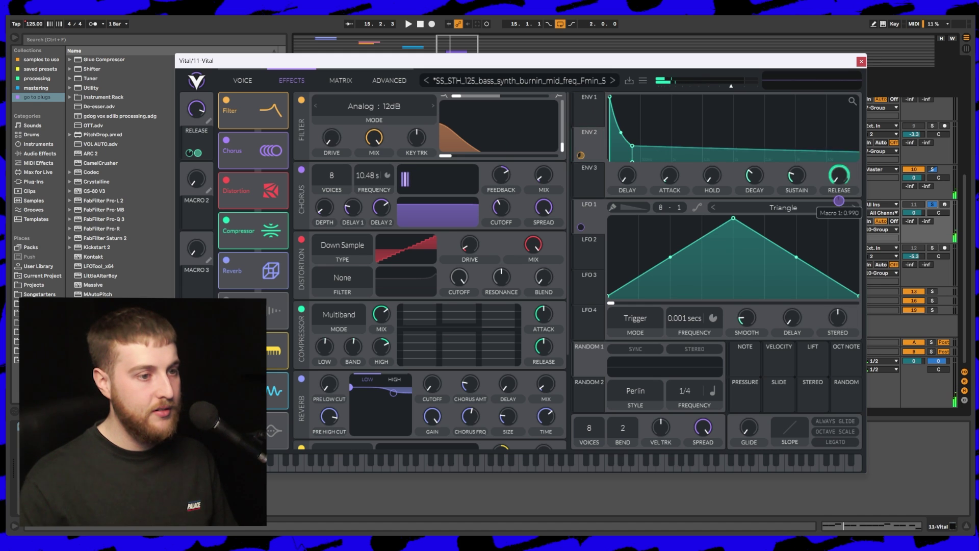
Lower oscillator 1's level and shift oscillator 2's waveform to a saw shape while auditioning the soloed bass Vital track
left_click(243, 80)
key("space")
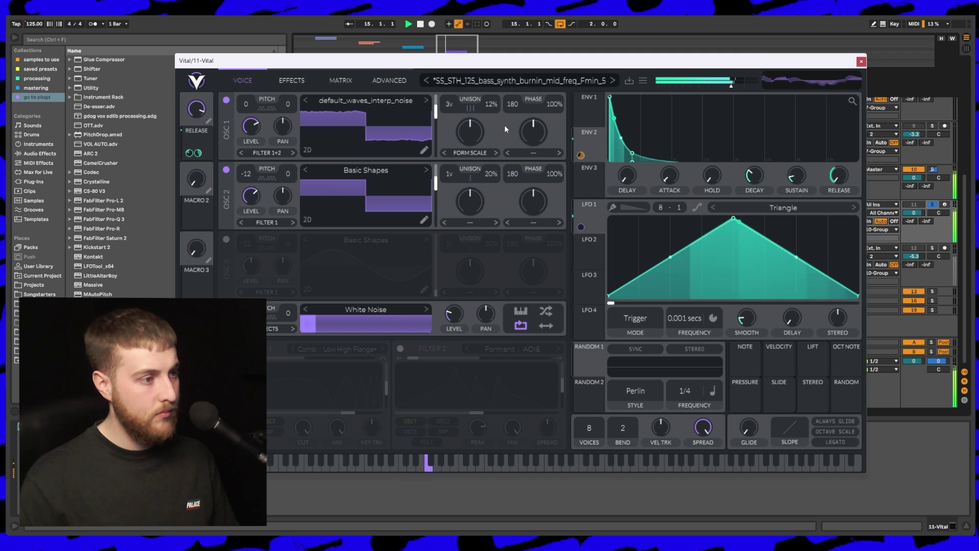
left_click(934, 205)
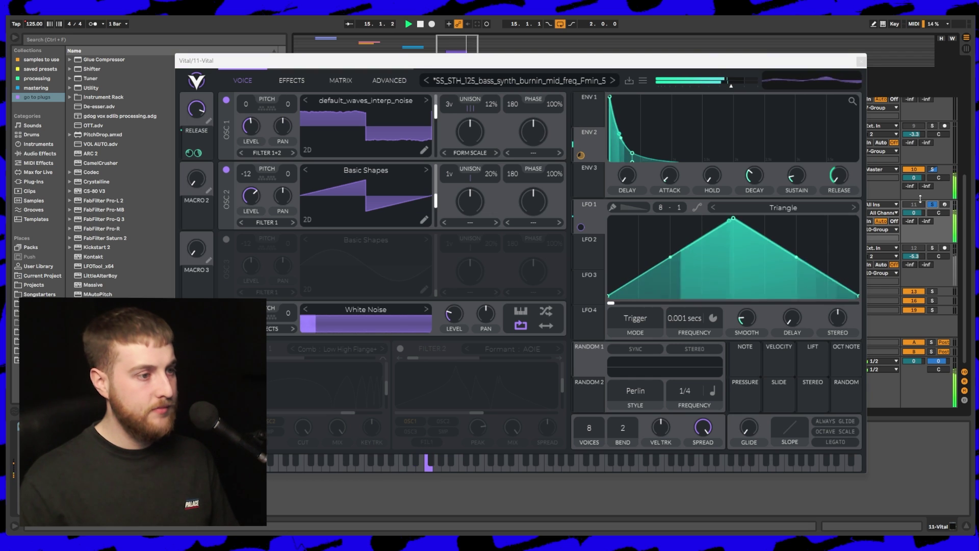
key("space")
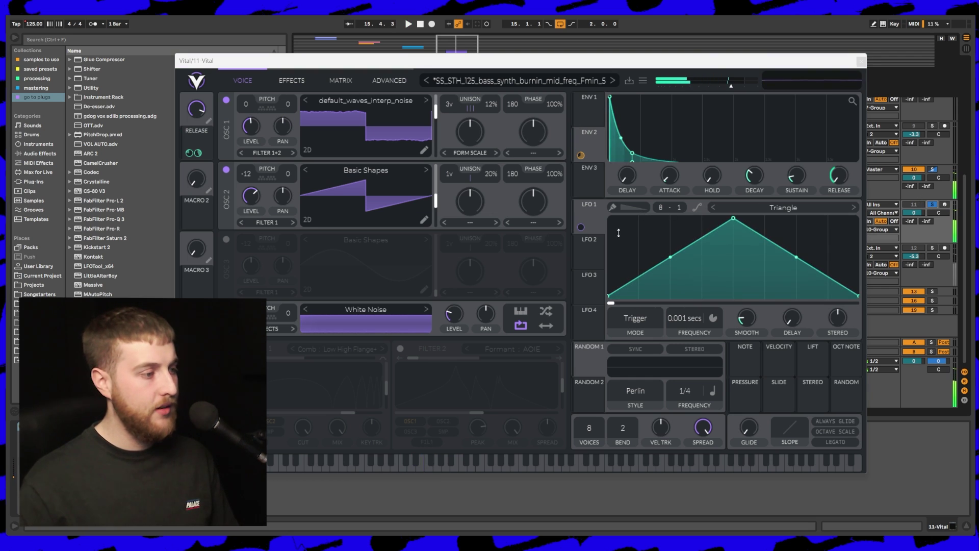
Close the bass track's Vital window and show the arrangement from about bar 11 to bar 20
left_click(861, 61)
key("minus")
key("minus")
key("minus")
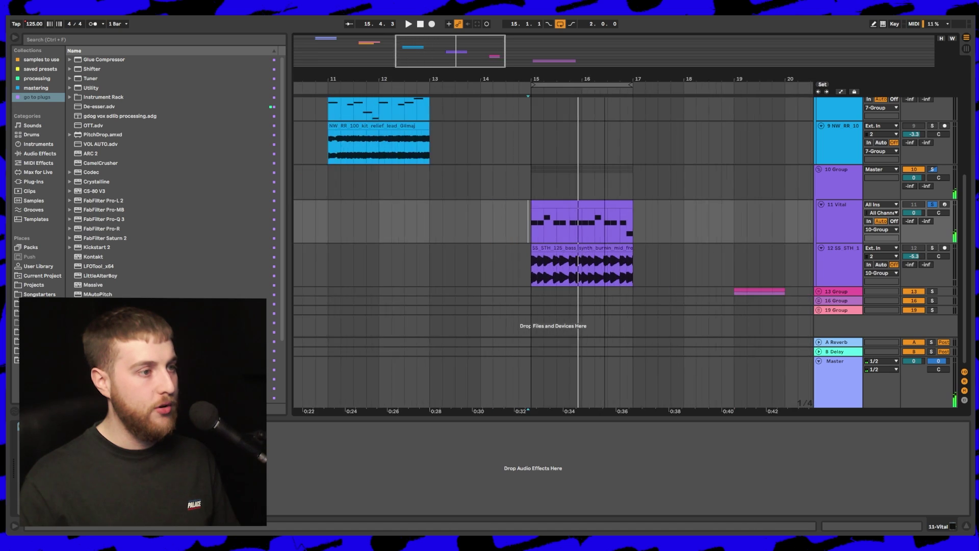